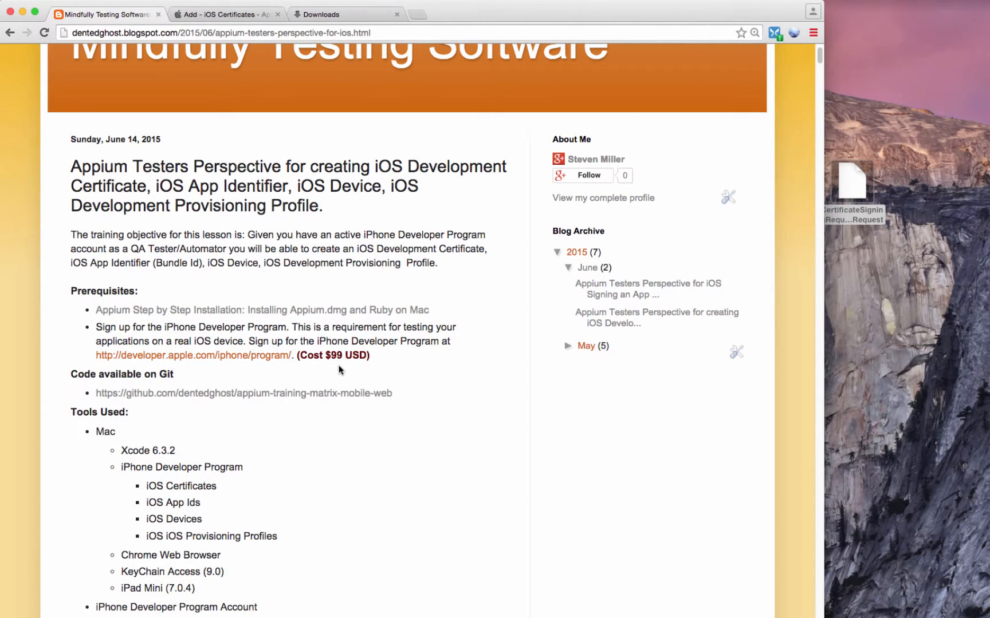
- Scroll the blog down to 'Creating an iOS Development Certificate', highlighting the two permission list lines
{"action": "scroll", "coordinate": [339, 370], "scroll_direction": "down", "scroll_amount": 10}
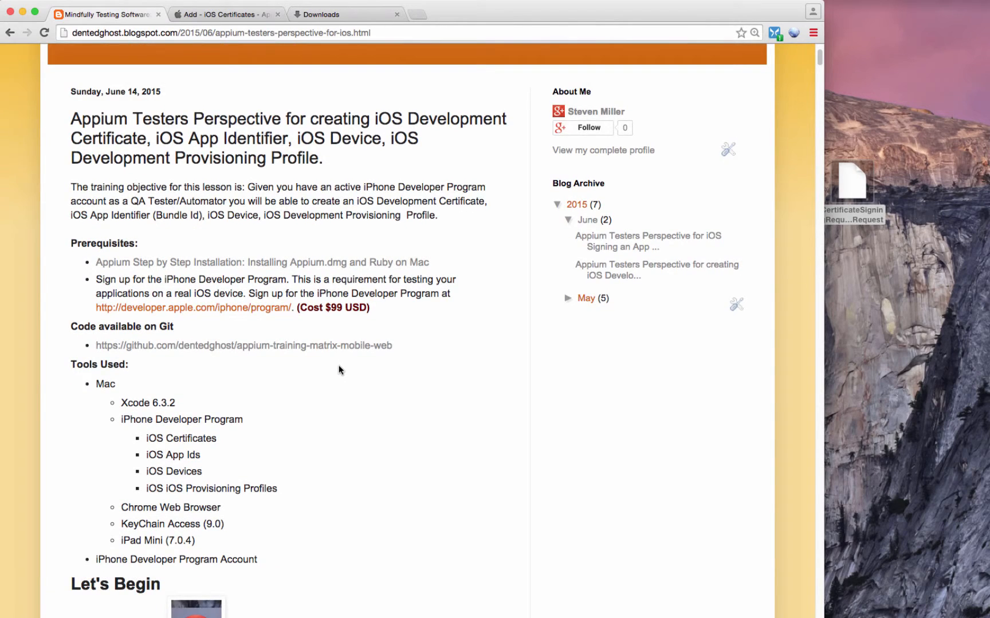
{"action": "scroll", "coordinate": [339, 370], "scroll_direction": "down", "scroll_amount": 9}
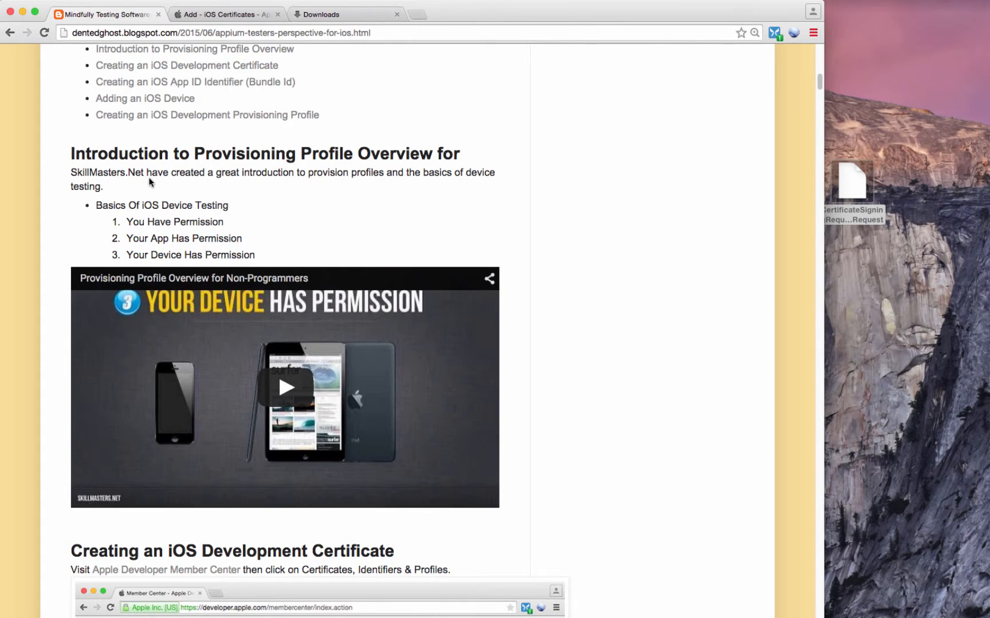
{"action": "left_click_drag", "start_coordinate": [225, 223], "coordinate": [129, 225]}
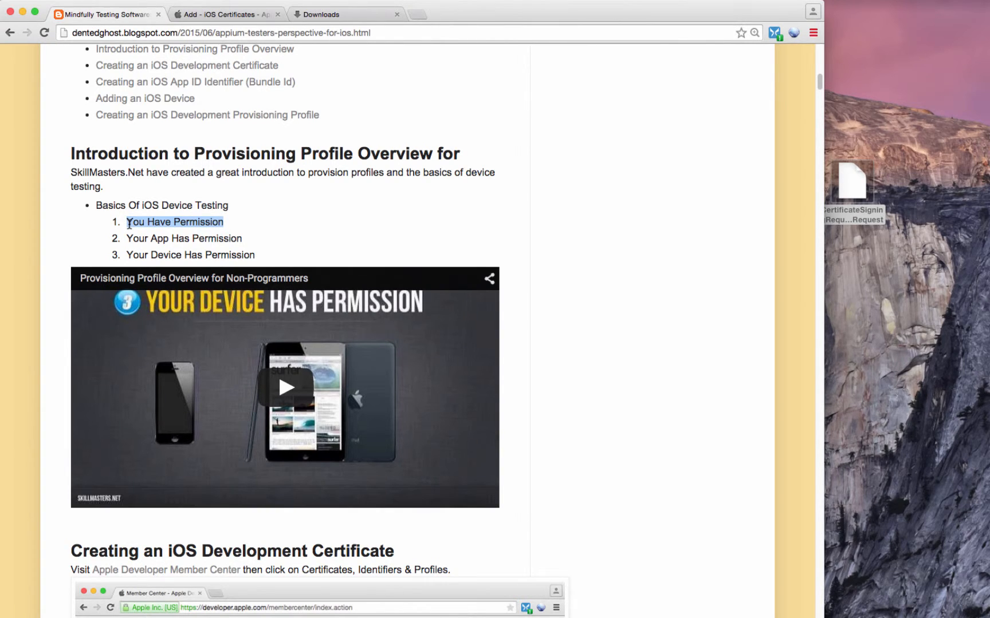
{"action": "mouse_move", "coordinate": [128, 239]}
{"action": "left_mouse_down"}
{"action": "mouse_move", "coordinate": [260, 241]}
{"action": "mouse_move", "coordinate": [221, 255]}
{"action": "mouse_move", "coordinate": [129, 257]}
{"action": "left_mouse_up"}
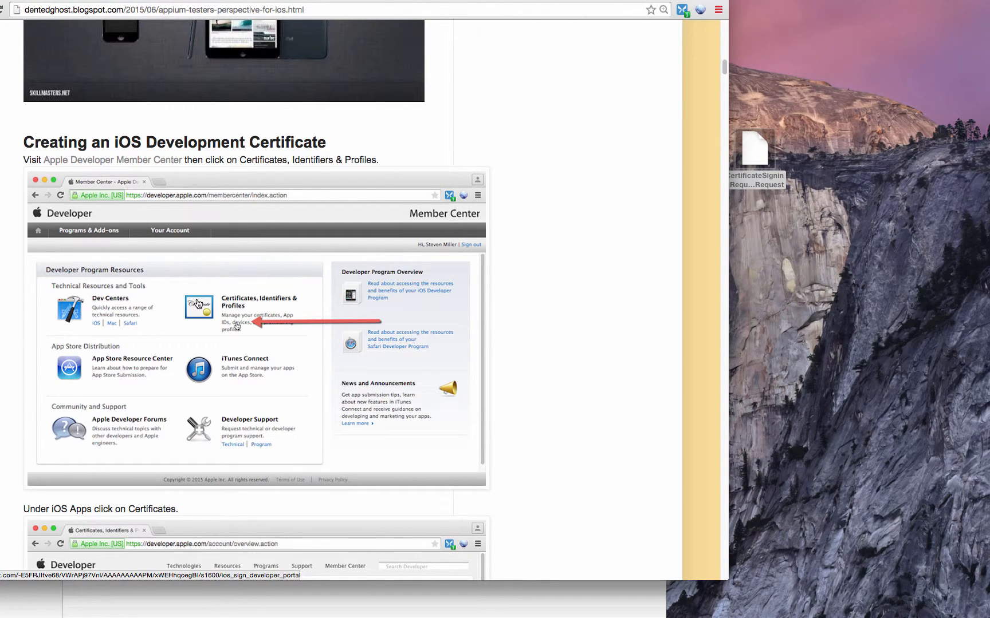
- On the developer.apple.com tab, sign in to Member Center with the saved Apple ID
{"action": "left_click", "coordinate": [172, 0]}
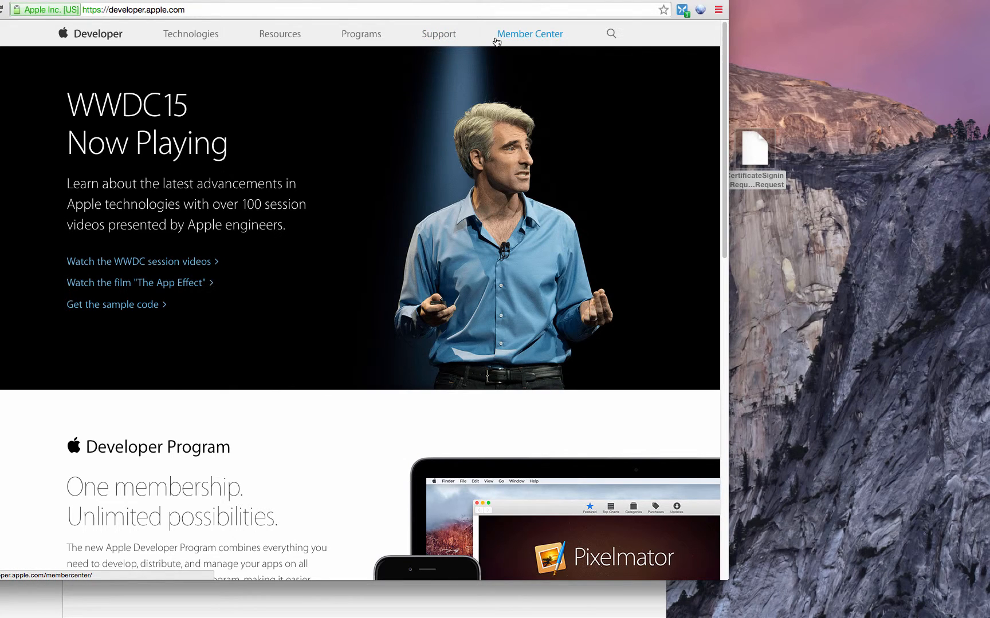
{"action": "left_click", "coordinate": [515, 41]}
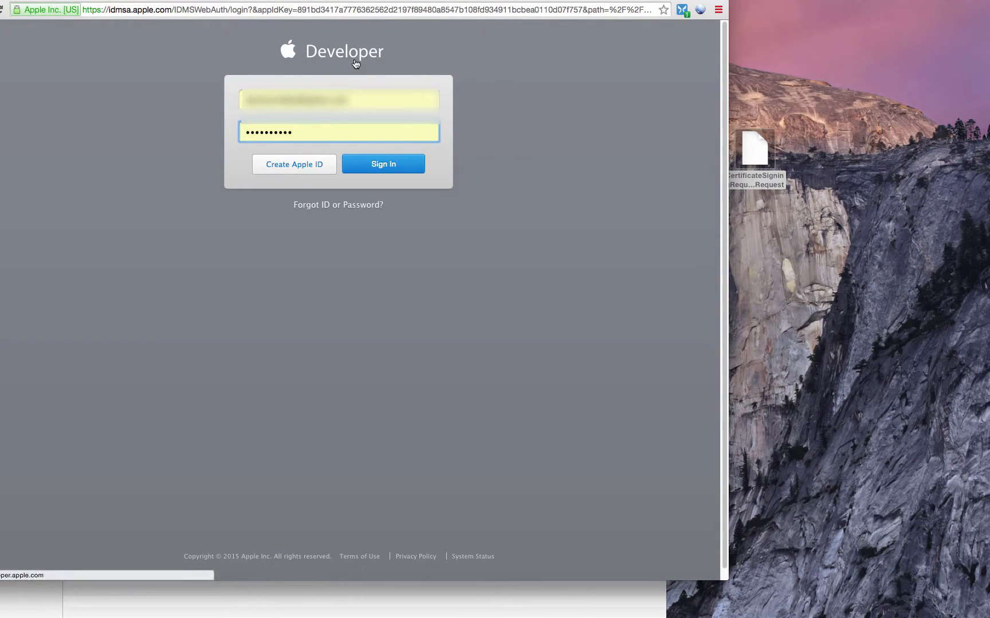
{"action": "left_click", "coordinate": [257, 90]}
{"action": "left_click", "coordinate": [247, 90]}
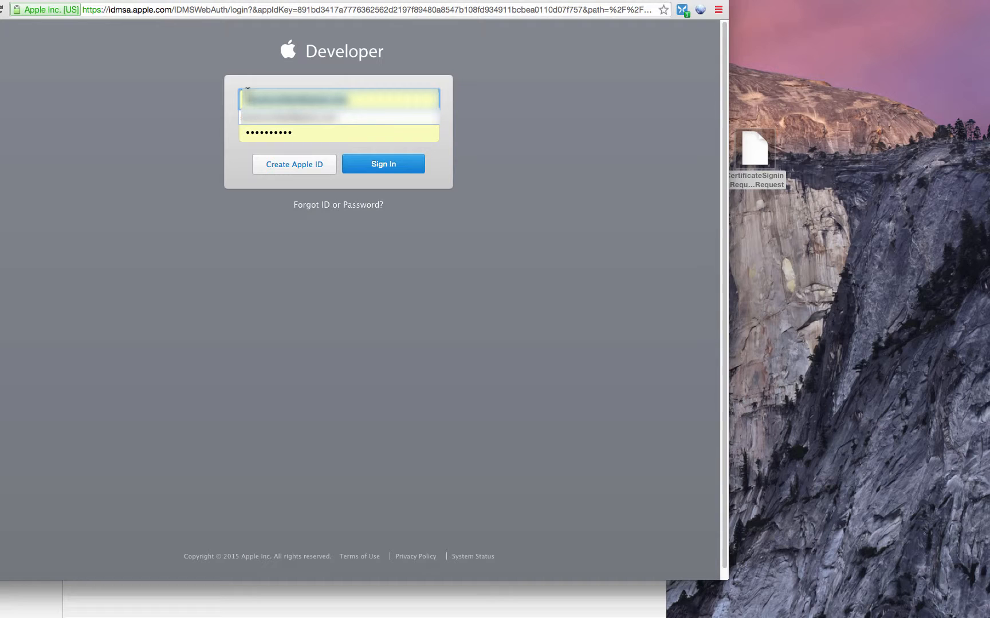
{"action": "left_click", "coordinate": [298, 133]}
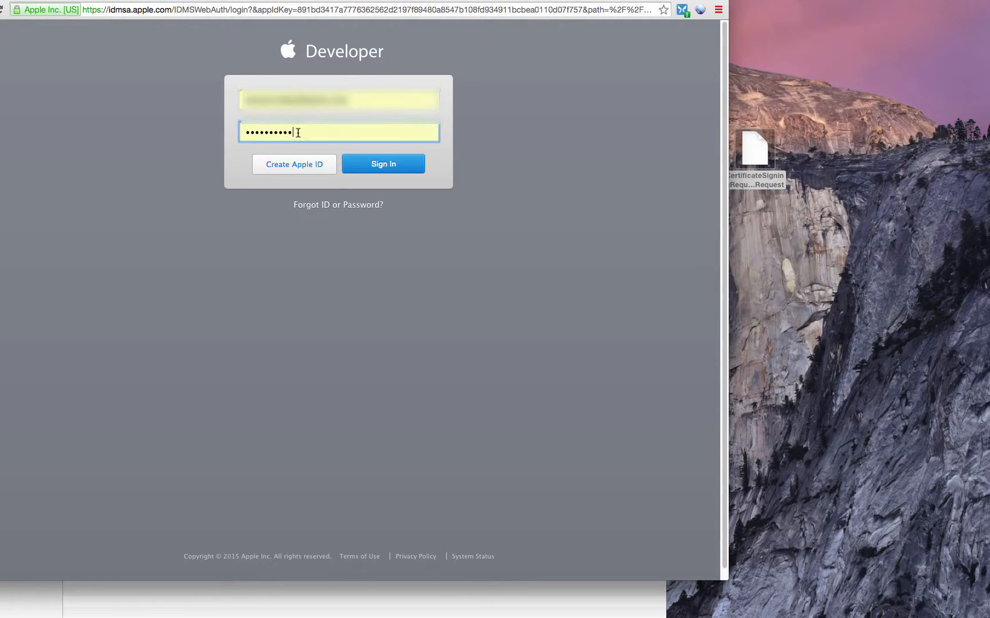
{"action": "left_click", "coordinate": [359, 167]}
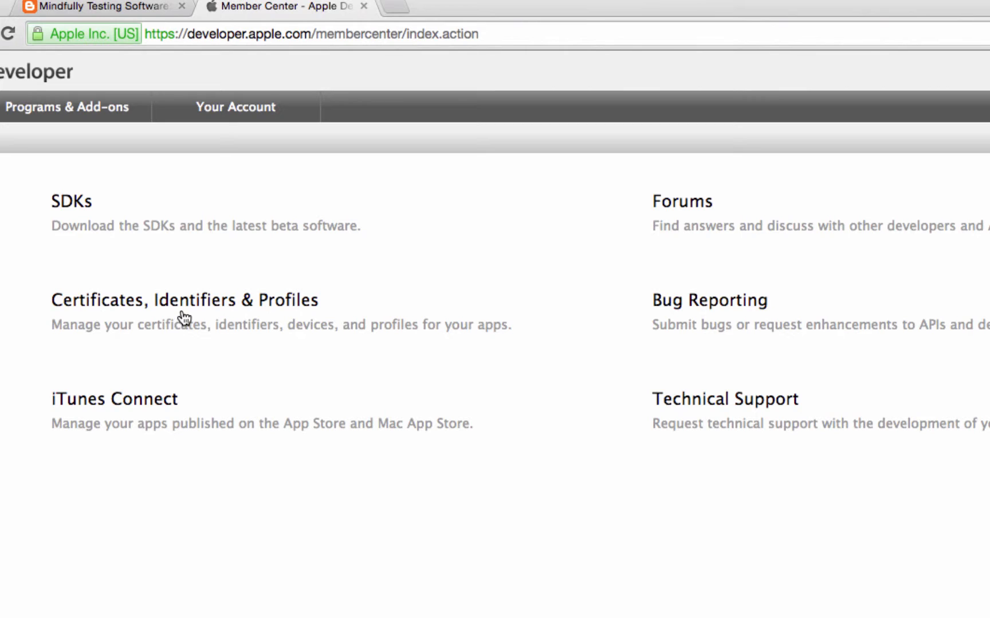
- Go to Certificates, Identifiers & Profiles, then the iOS Apps Certificates list
{"action": "left_click", "coordinate": [251, 309]}
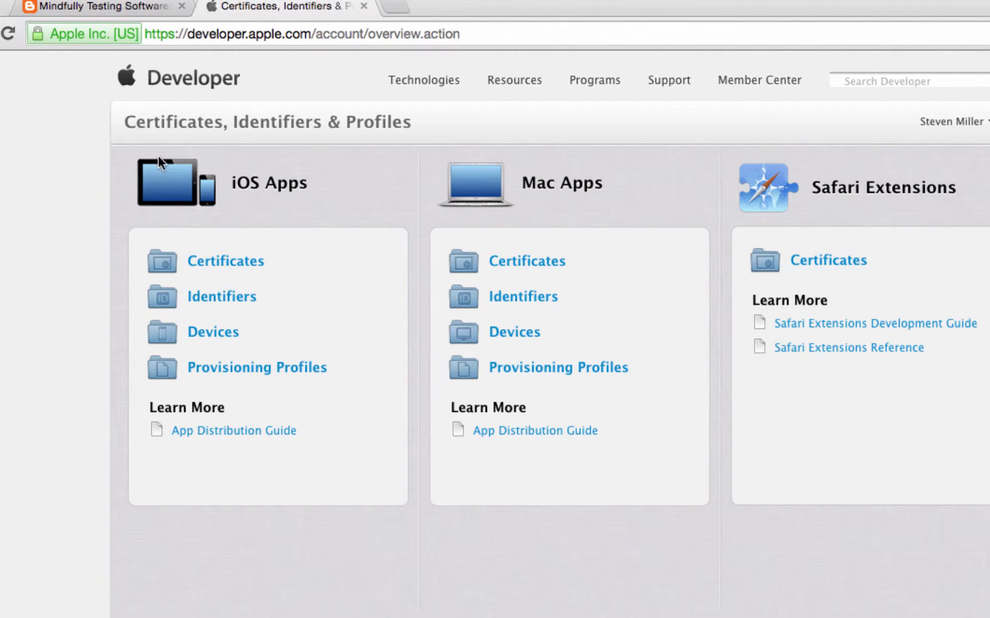
{"action": "left_click", "coordinate": [254, 271]}
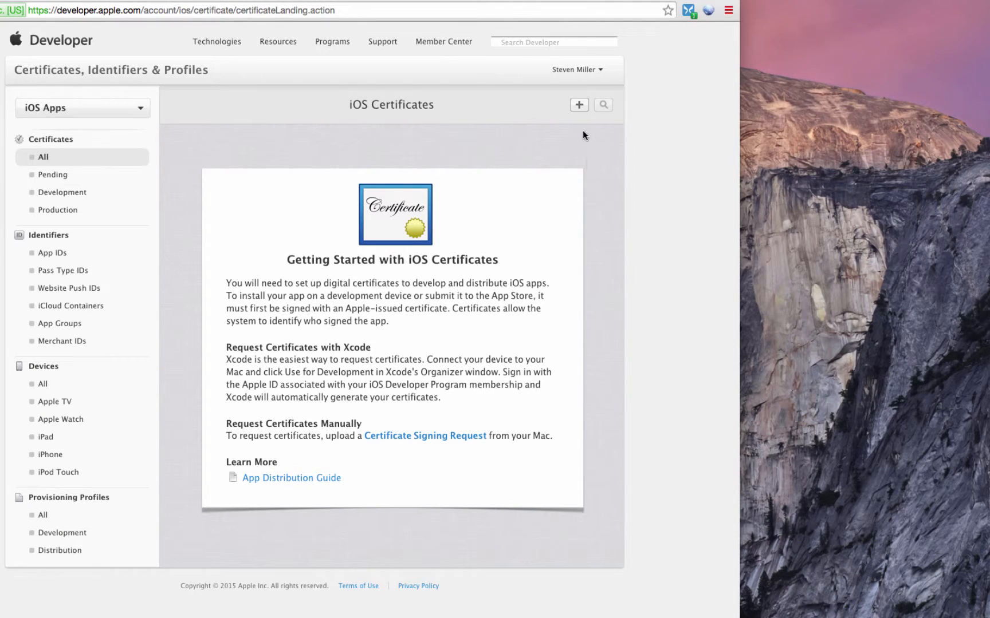
- Add a new certificate, pick iOS App Development, and highlight the note that Xcode installs it automatically
{"action": "left_click", "coordinate": [579, 106]}
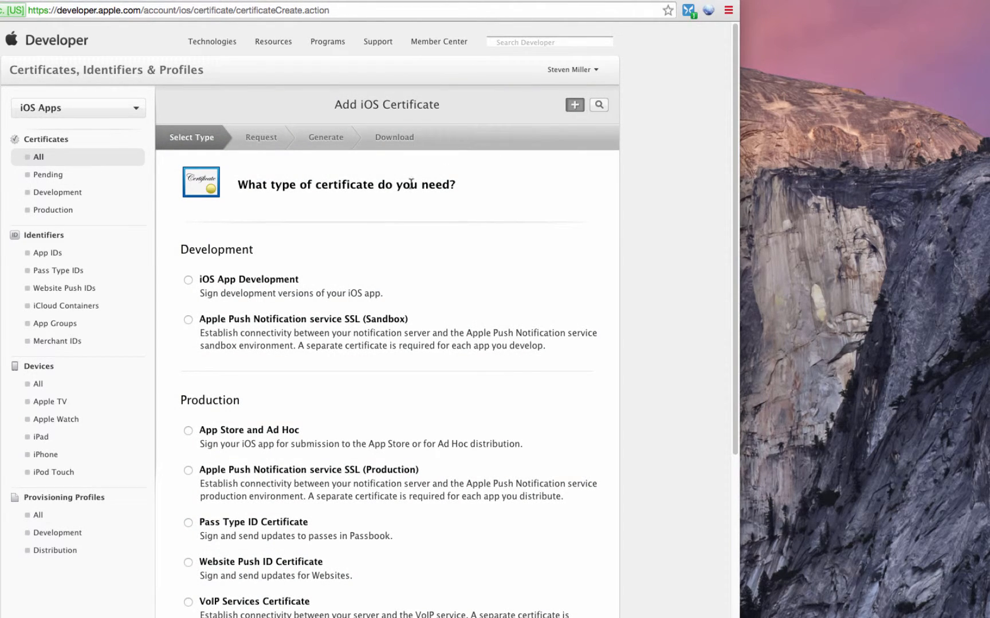
{"action": "scroll", "coordinate": [424, 377], "scroll_direction": "down", "scroll_amount": 5}
{"action": "scroll", "coordinate": [425, 378], "scroll_direction": "down", "scroll_amount": 3}
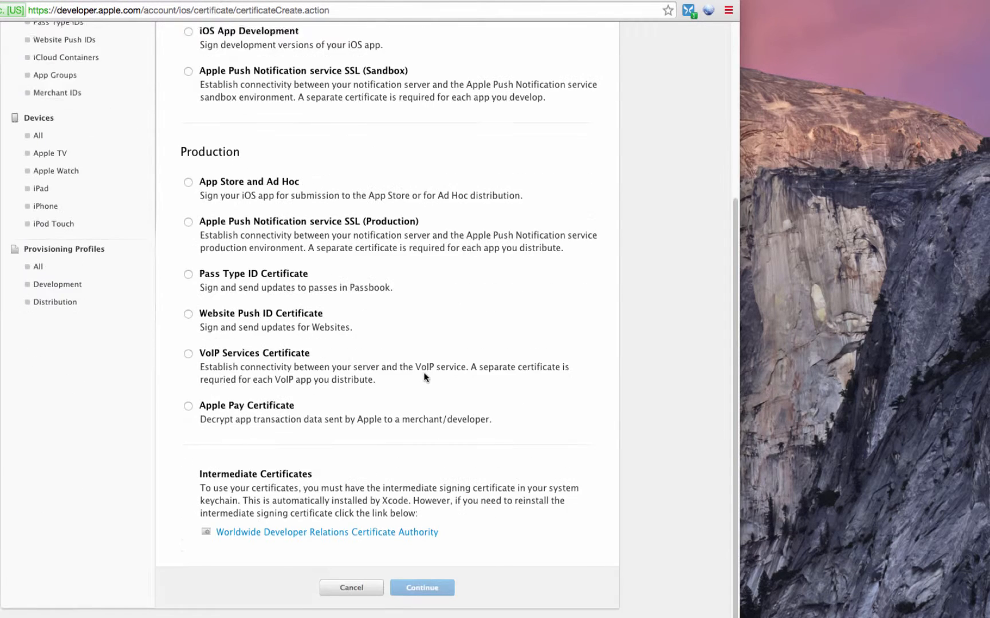
{"action": "scroll", "coordinate": [424, 378], "scroll_direction": "up", "scroll_amount": 5}
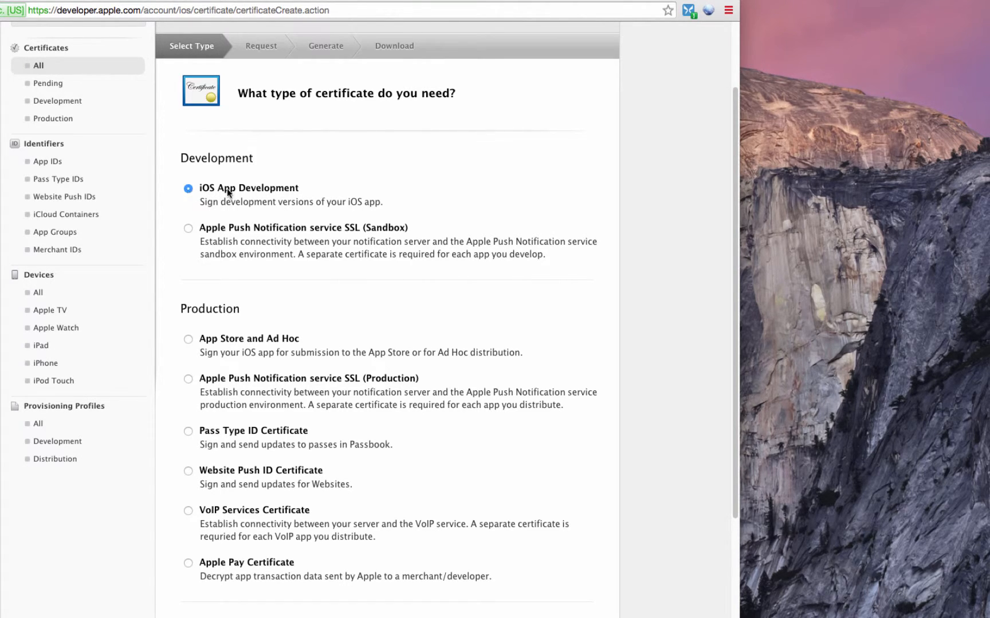
{"action": "scroll", "coordinate": [417, 237], "scroll_direction": "down", "scroll_amount": 1}
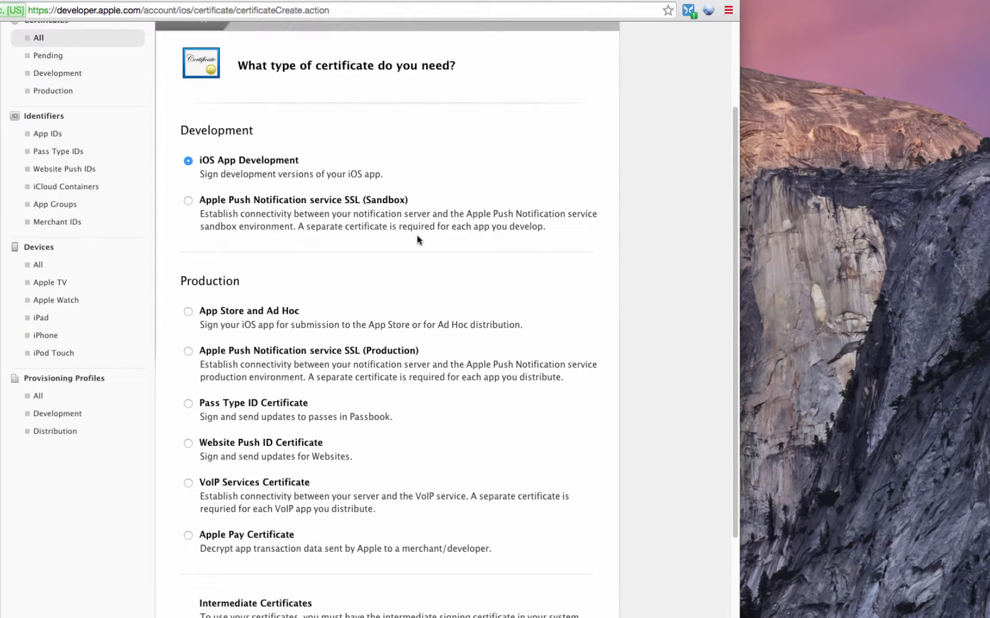
{"action": "scroll", "coordinate": [417, 240], "scroll_direction": "down", "scroll_amount": 5}
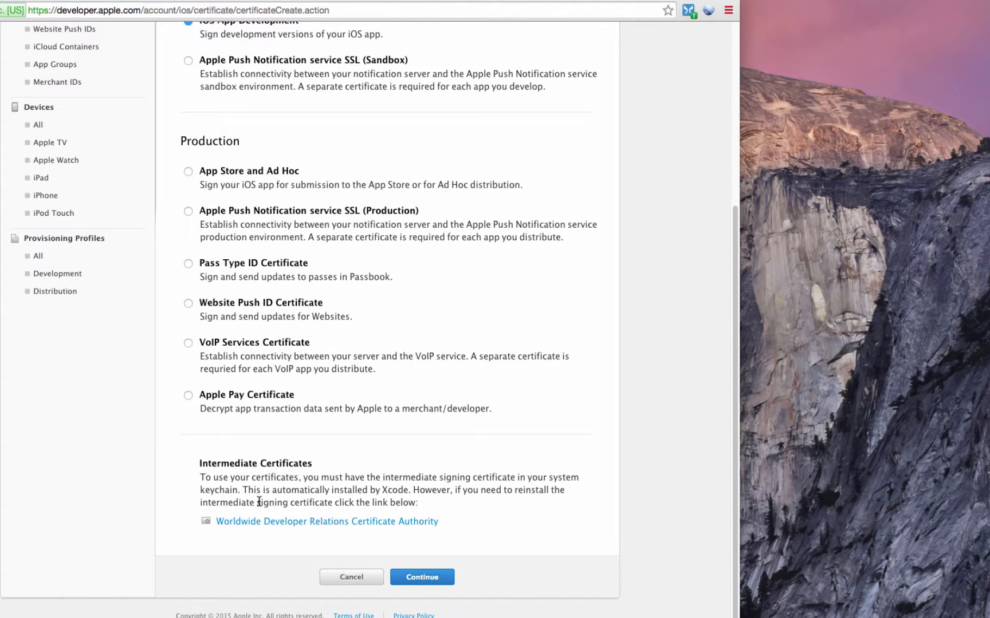
{"action": "left_click_drag", "start_coordinate": [245, 490], "coordinate": [413, 490]}
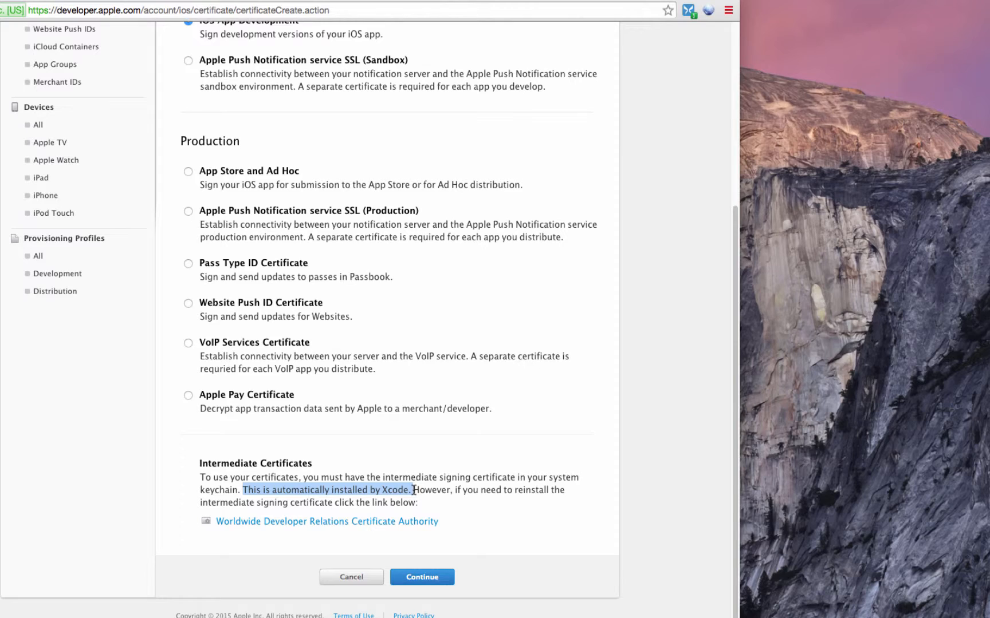
- Continue to the CSR page and highlight the 'Request a Certificate from a Certificate Authority' instruction
{"action": "left_click", "coordinate": [429, 583]}
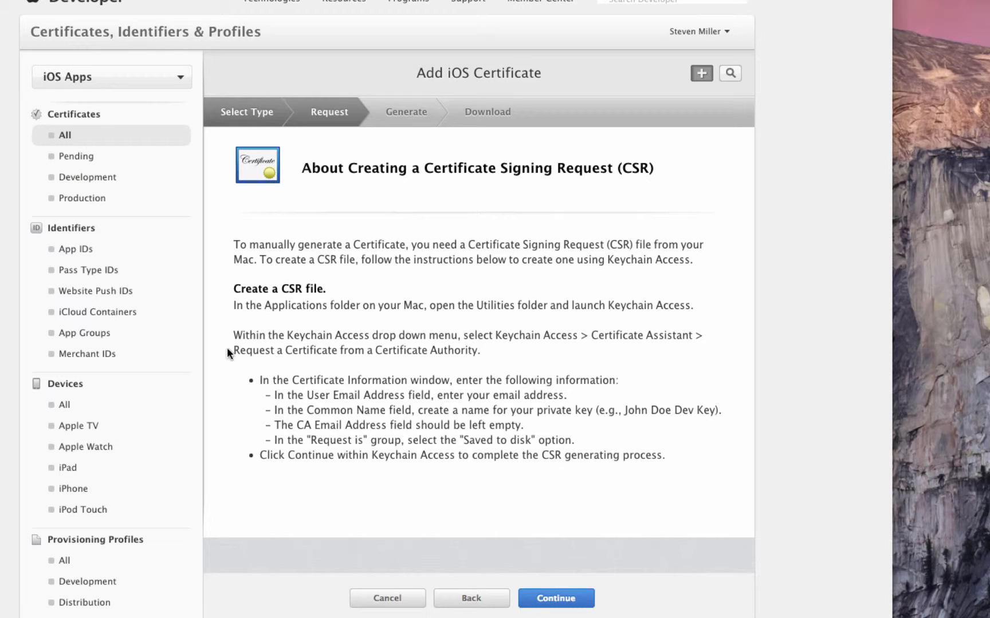
{"action": "left_click_drag", "start_coordinate": [239, 351], "coordinate": [465, 356]}
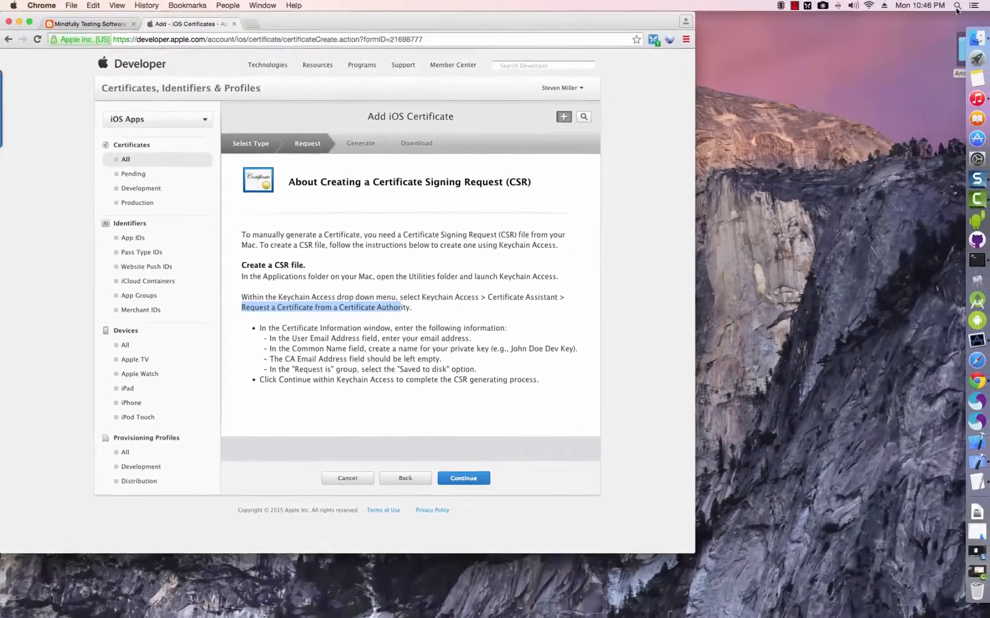
- Launch Keychain Access through Spotlight by searching 'key', and move its window left
{"action": "left_click", "coordinate": [956, 7]}
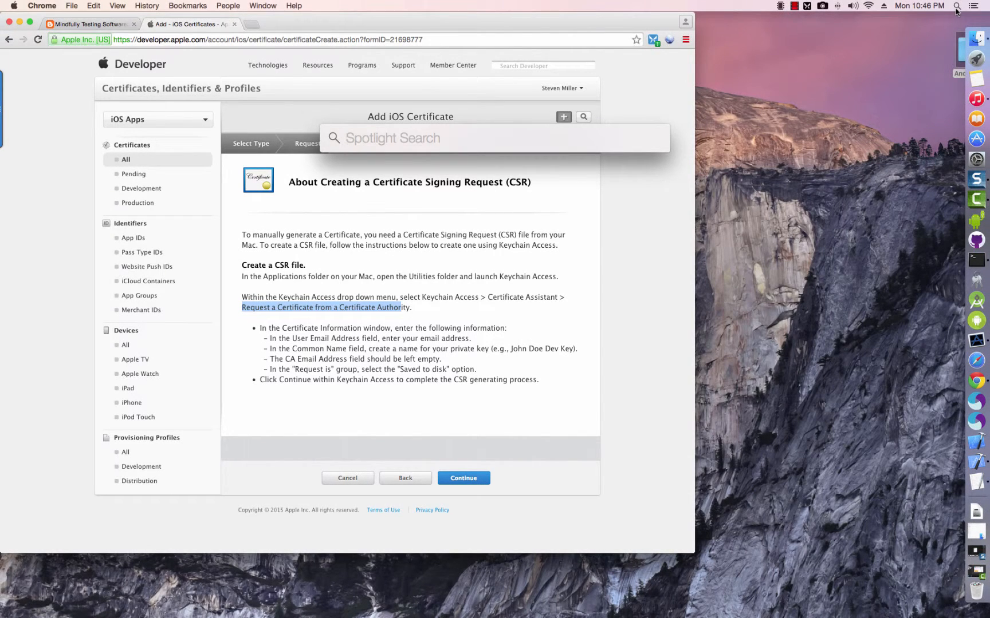
{"action": "type", "text": "key"}
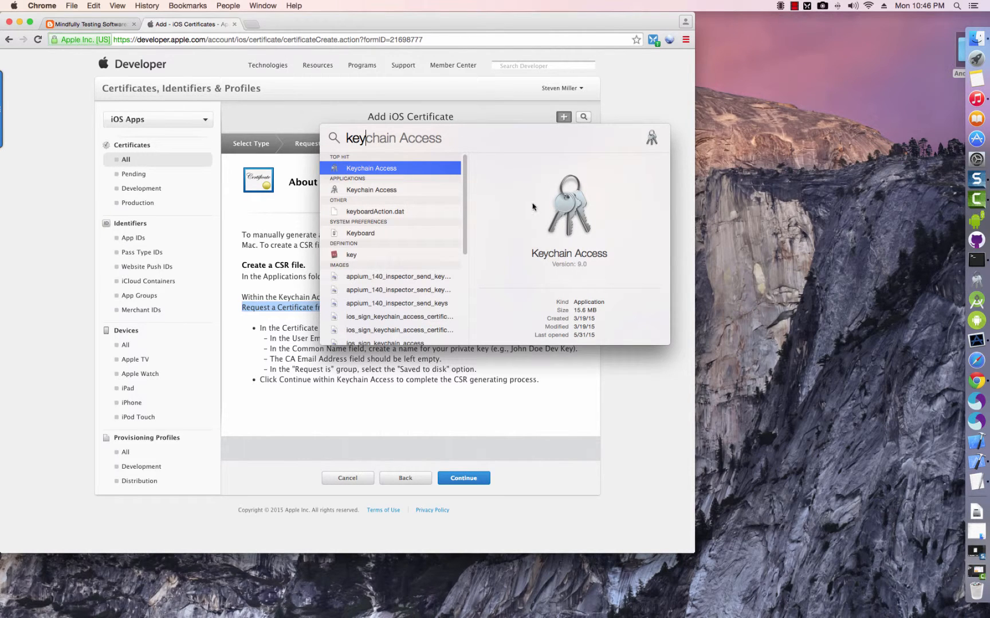
{"action": "left_click", "coordinate": [389, 169]}
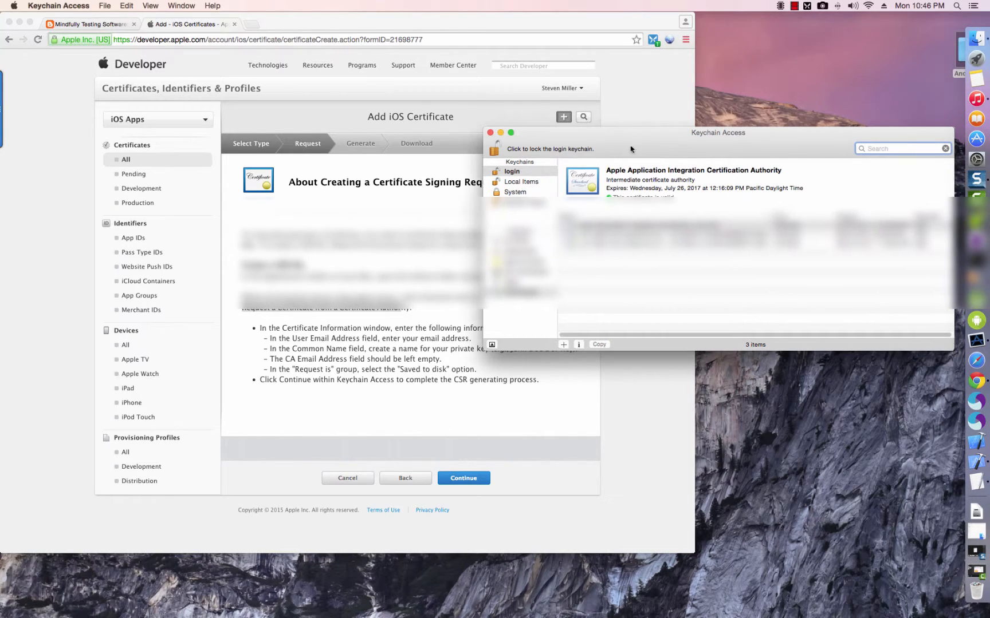
{"action": "left_click_drag", "start_coordinate": [638, 150], "coordinate": [157, 35]}
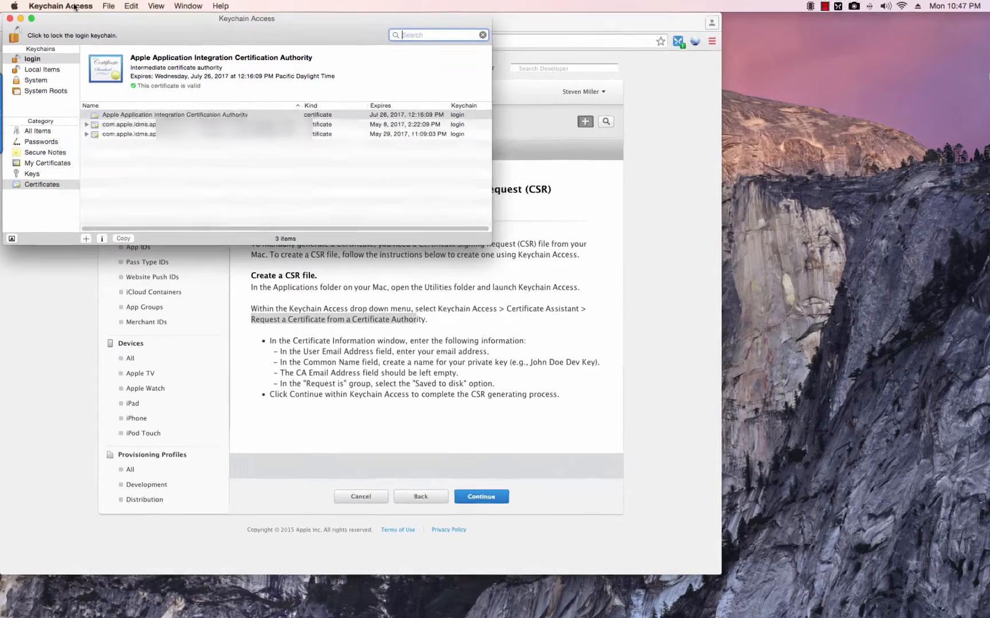
- Choose Certificate Assistant > Request a Certificate From a Certificate Authority from the Keychain Access menu
{"action": "left_click", "coordinate": [72, 6]}
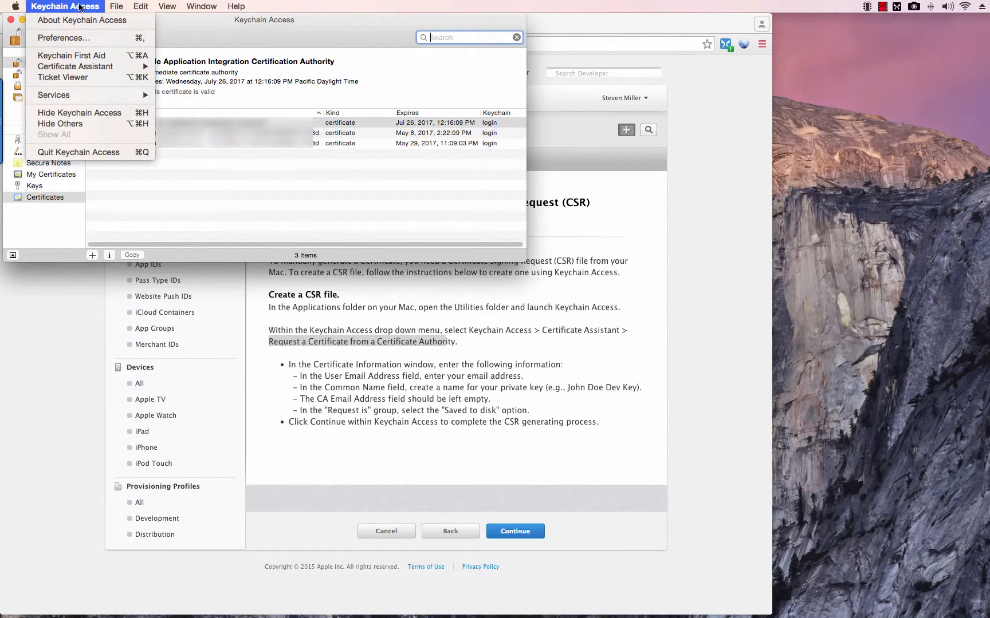
{"action": "mouse_move", "coordinate": [88, 68]}
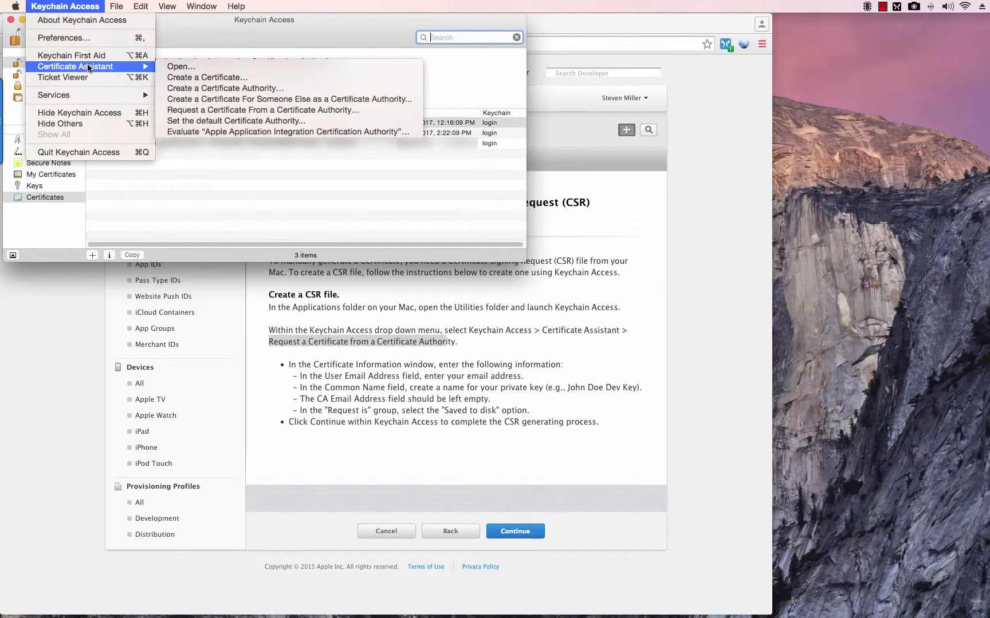
{"action": "left_click", "coordinate": [197, 110]}
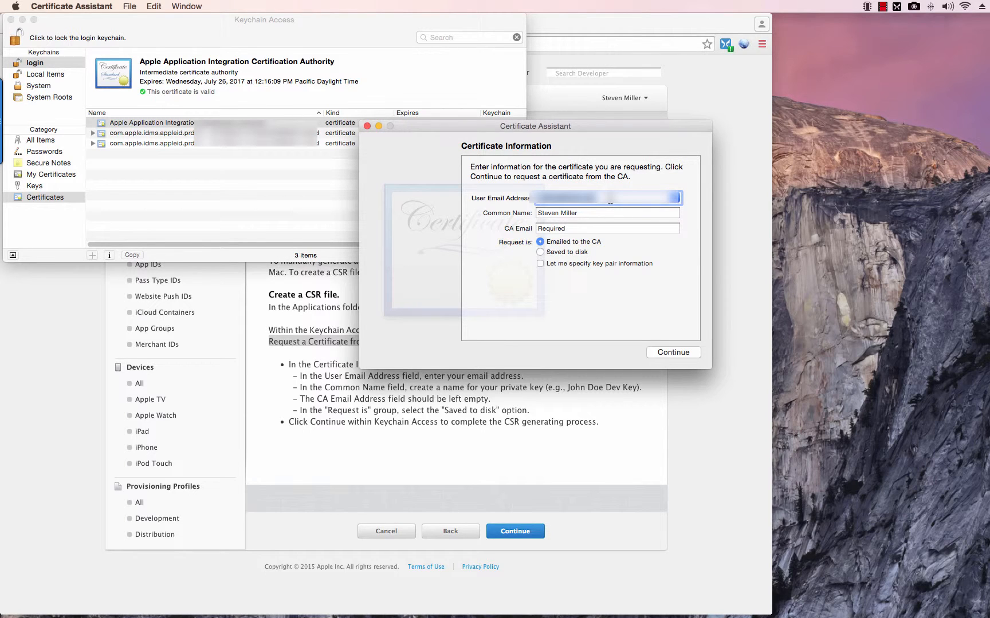
- Replace the user email with the account's address, set Saved to disk, and continue
{"action": "left_click_drag", "start_coordinate": [608, 198], "coordinate": [531, 195]}
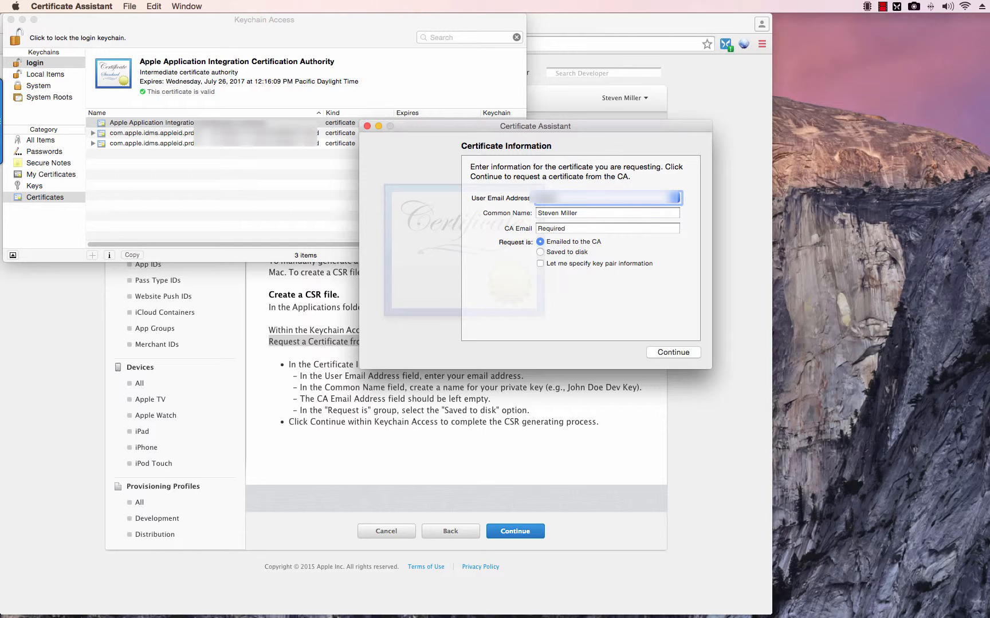
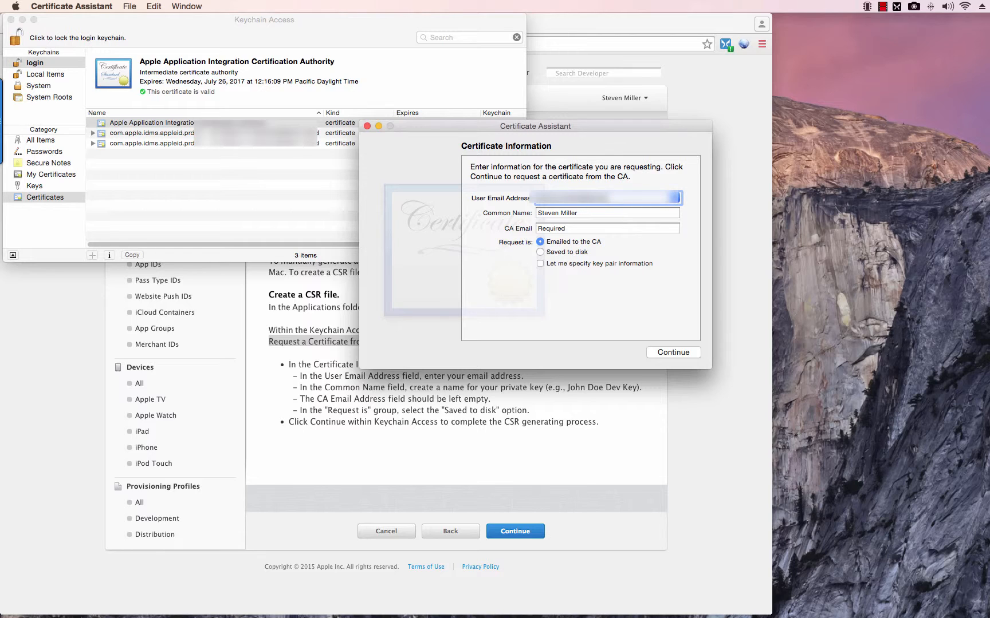
{"action": "left_click", "coordinate": [578, 213]}
{"action": "left_click", "coordinate": [544, 252]}
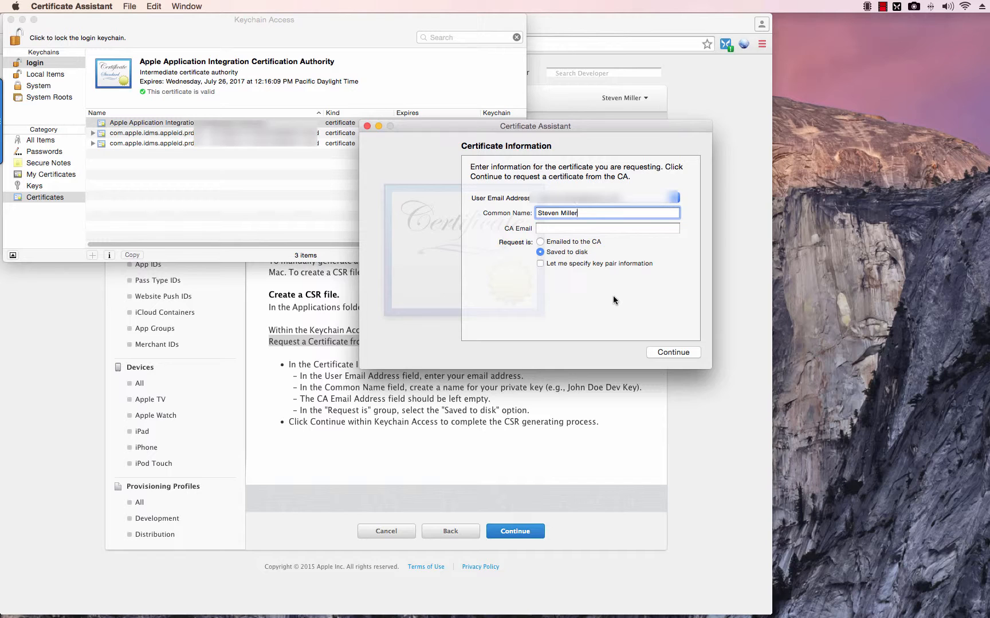
{"action": "left_click", "coordinate": [665, 356]}
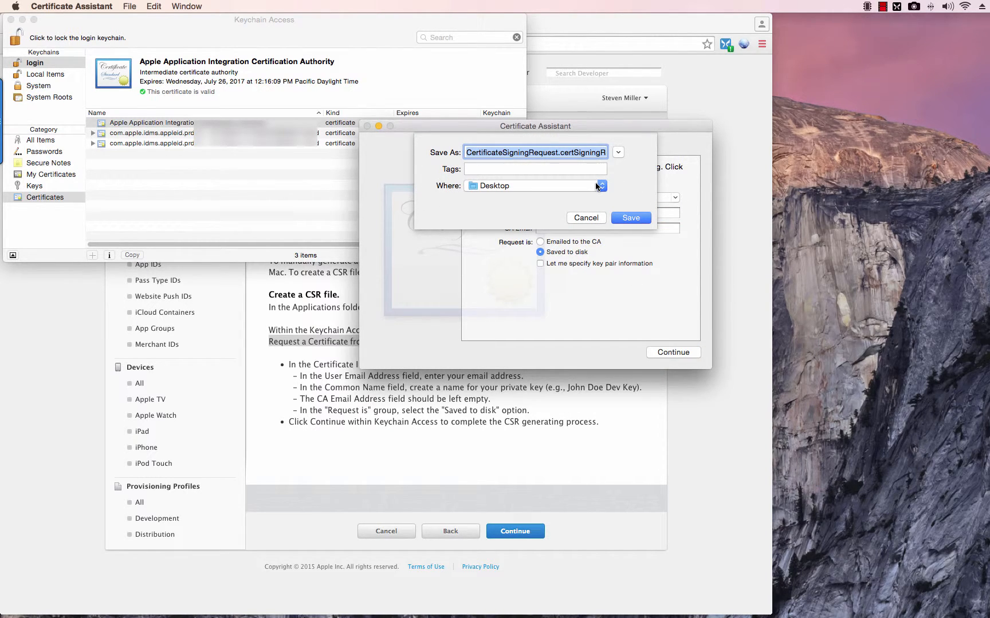
- Save CertificateSigningRequest.certSigningRequest to the Desktop, show it in Finder, and close the assistant
{"action": "left_click", "coordinate": [536, 187]}
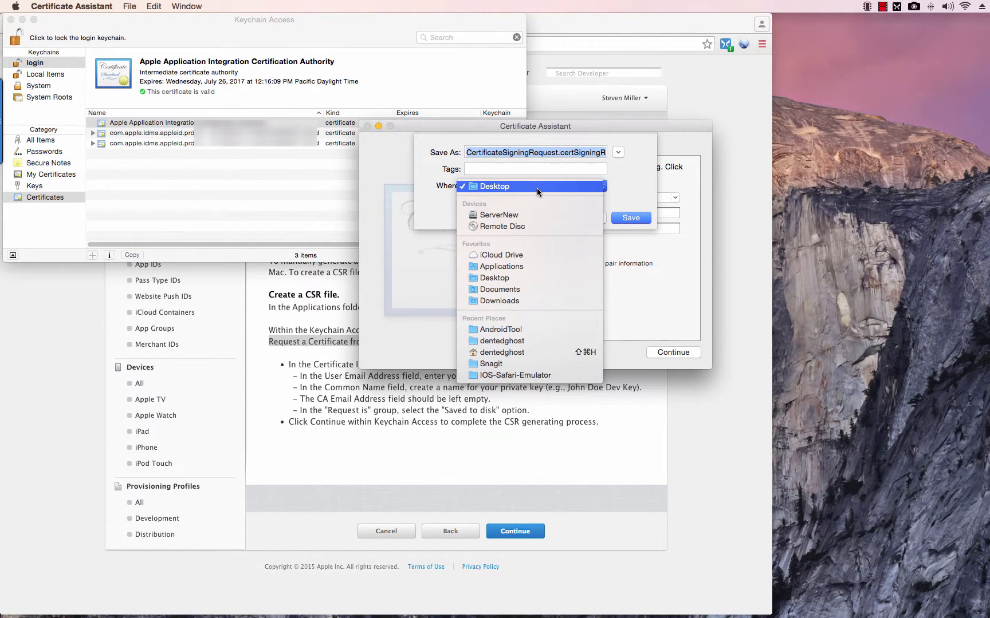
{"action": "left_click", "coordinate": [579, 182]}
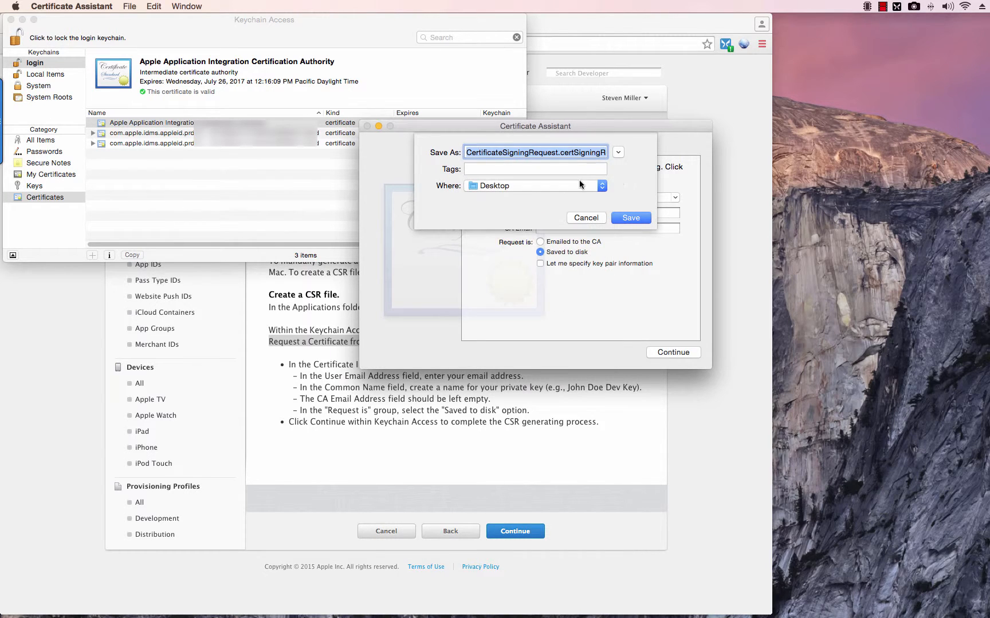
{"action": "left_click", "coordinate": [638, 219]}
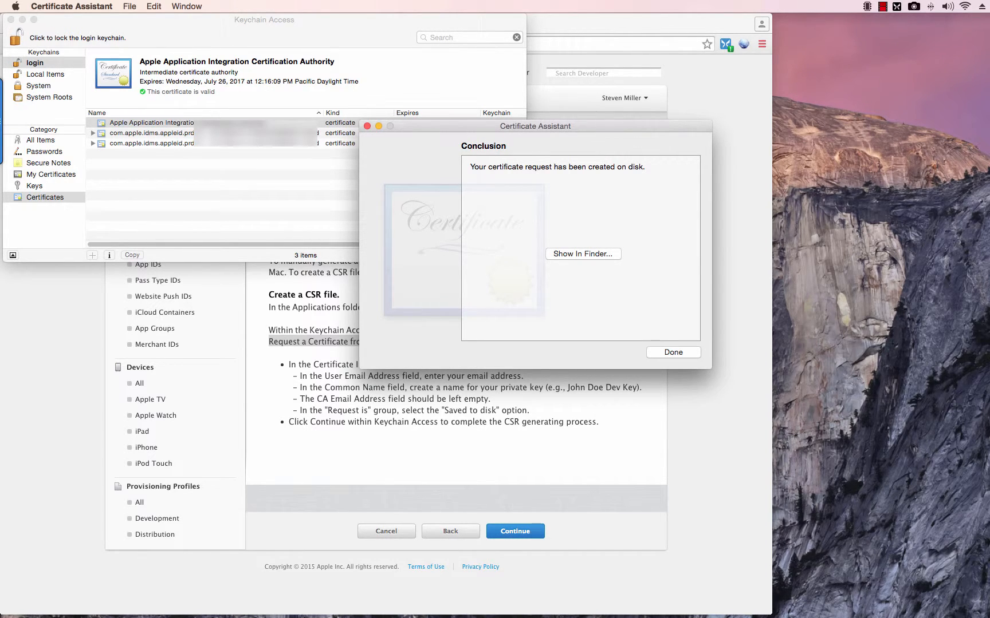
{"action": "left_click", "coordinate": [804, 194]}
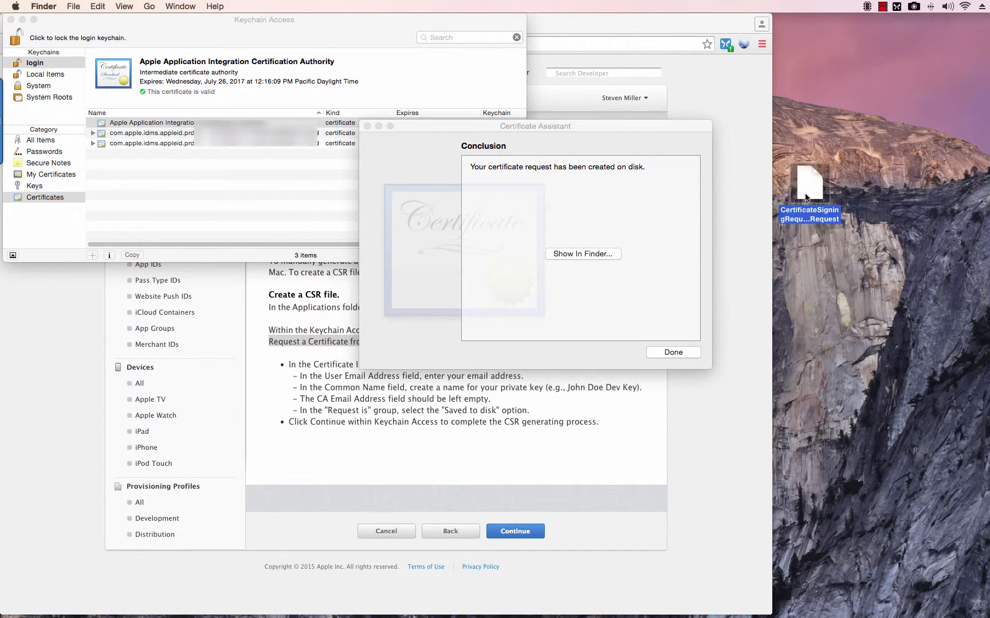
{"action": "left_click", "coordinate": [681, 353]}
{"action": "left_click", "coordinate": [680, 354]}
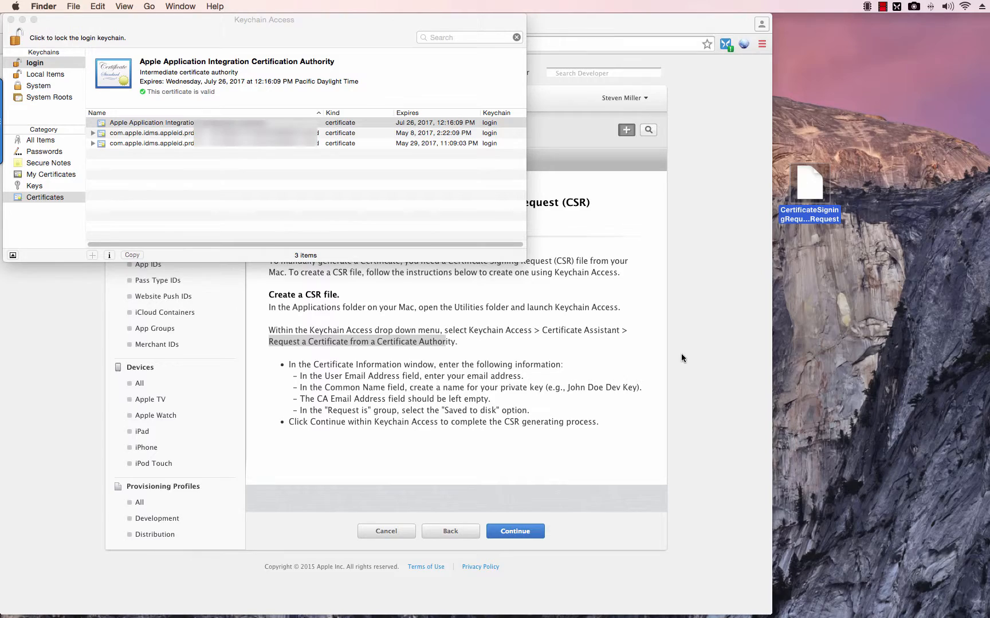
- Back in Chrome, clear the highlighted text and continue past the CSR instructions
{"action": "left_click", "coordinate": [681, 353]}
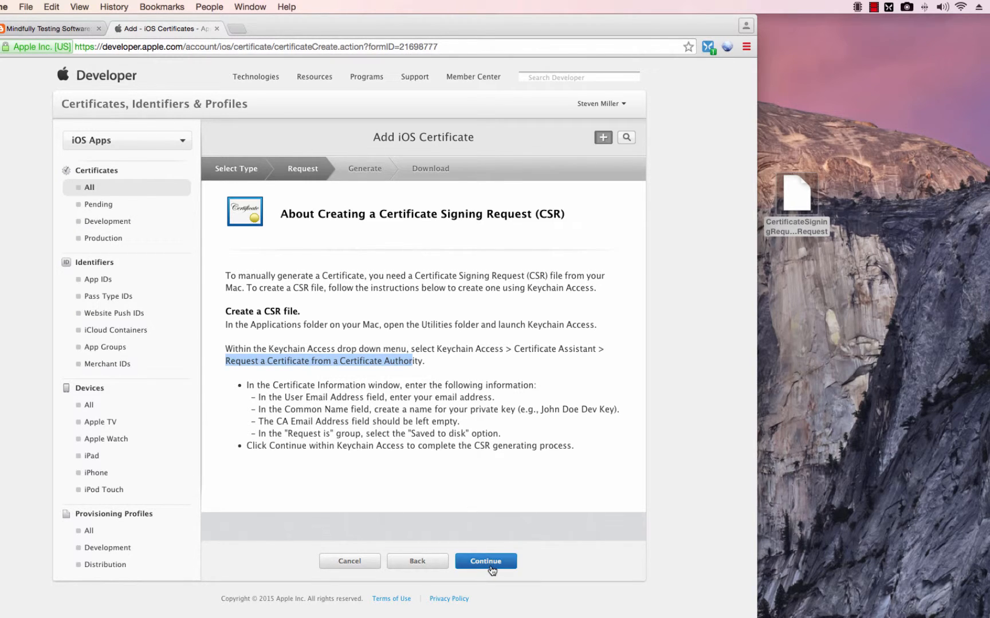
{"action": "left_click", "coordinate": [475, 441]}
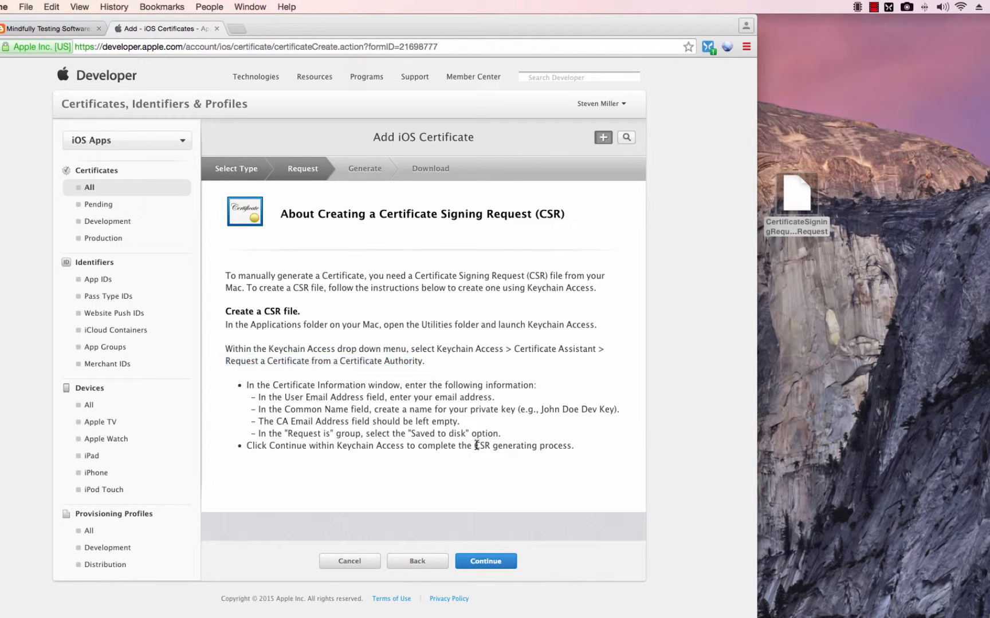
{"action": "left_click", "coordinate": [497, 567]}
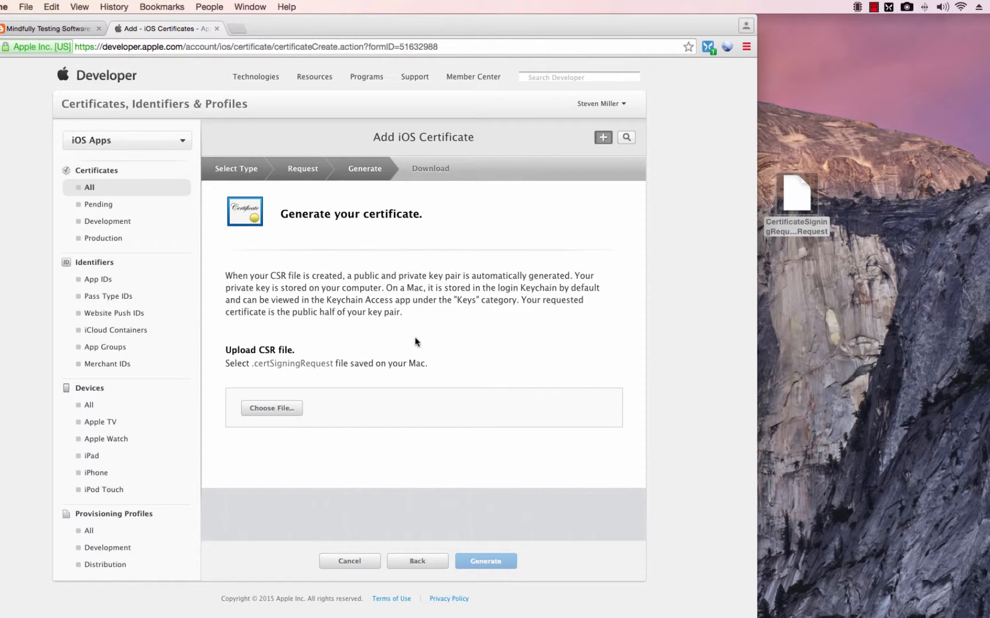
- Upload CertificateSigningRequest.certSigningRequest from the Desktop and generate the iOS Development certificate
{"action": "left_click", "coordinate": [292, 409]}
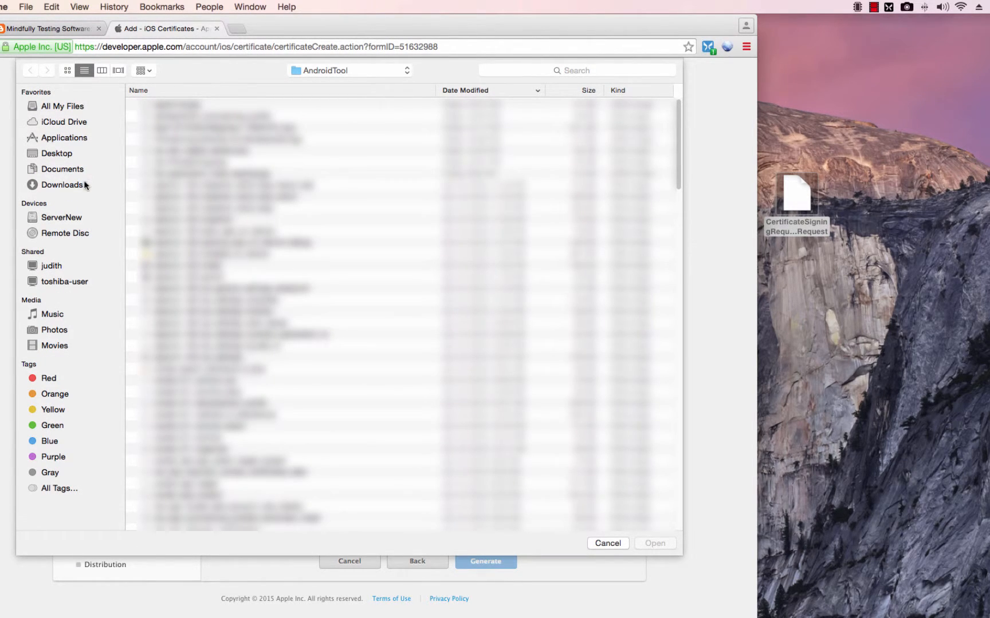
{"action": "left_click", "coordinate": [63, 154]}
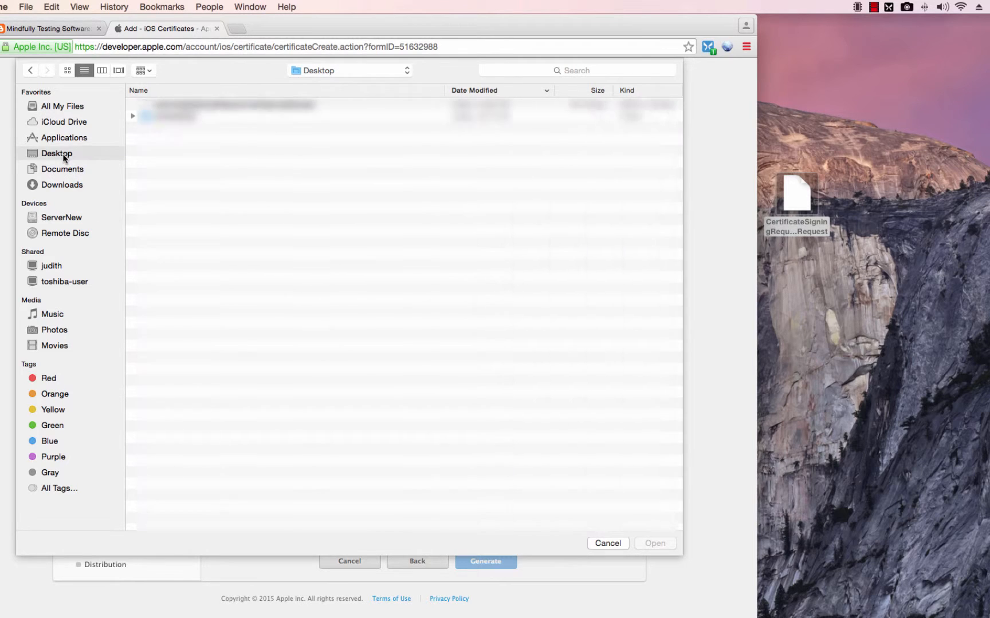
{"action": "left_click", "coordinate": [281, 105]}
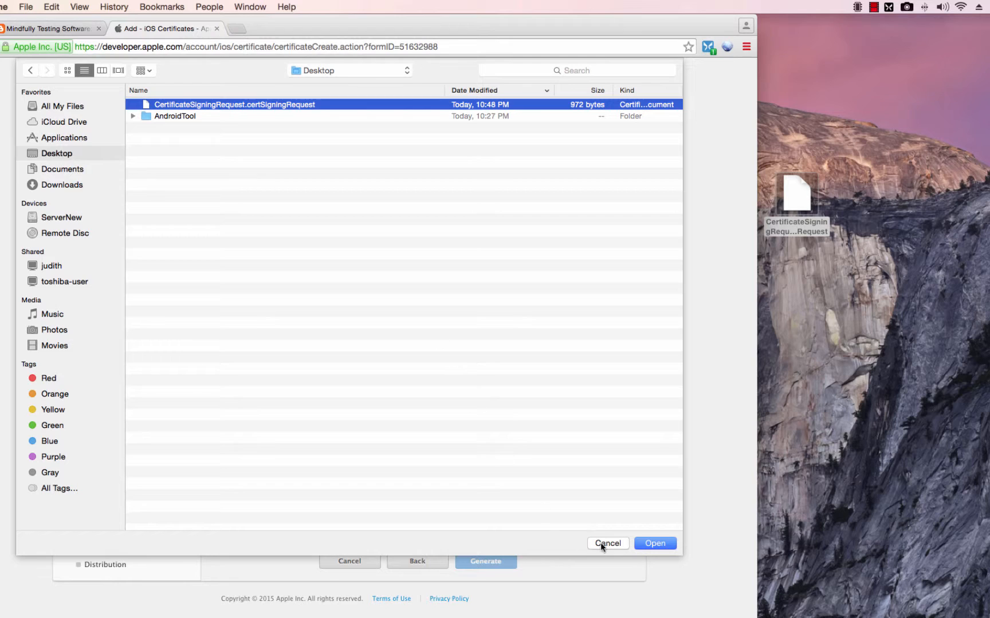
{"action": "left_click", "coordinate": [644, 547]}
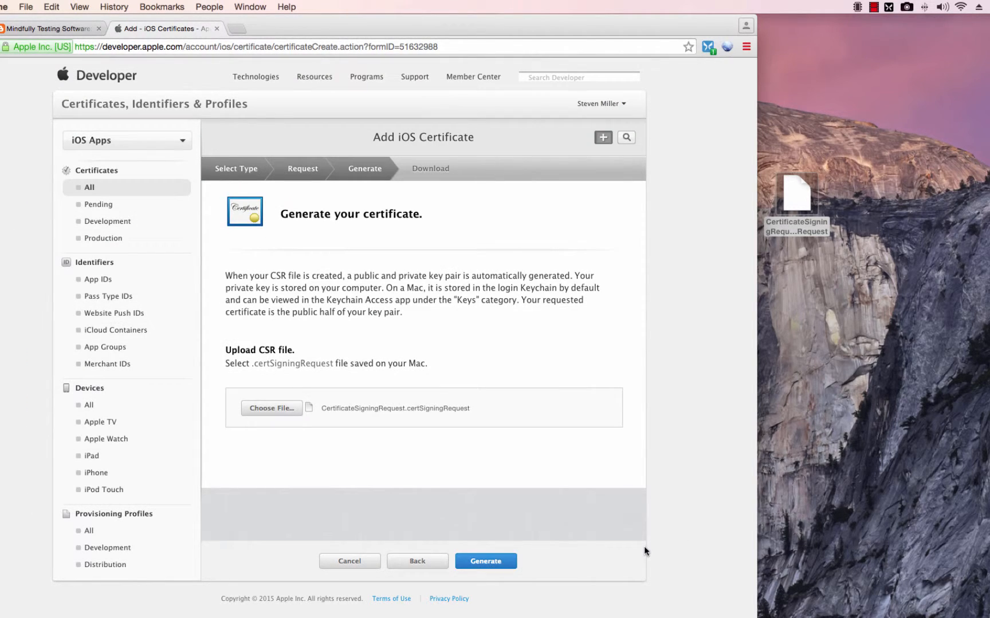
{"action": "left_click", "coordinate": [506, 562]}
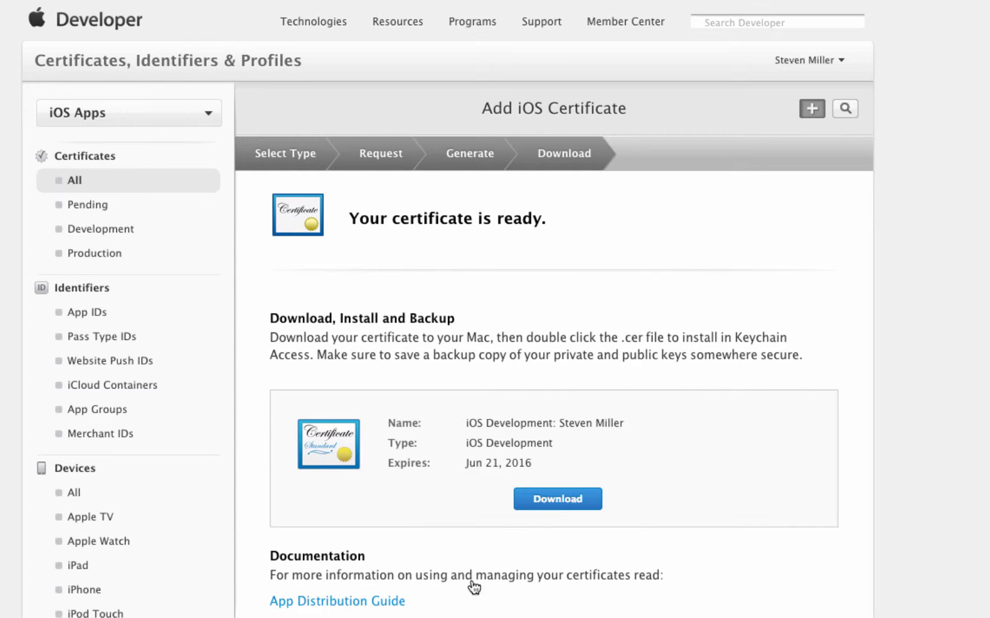
- Download ios_development.cer and reveal the 1 KB file in Finder's Downloads folder
{"action": "left_click", "coordinate": [551, 506]}
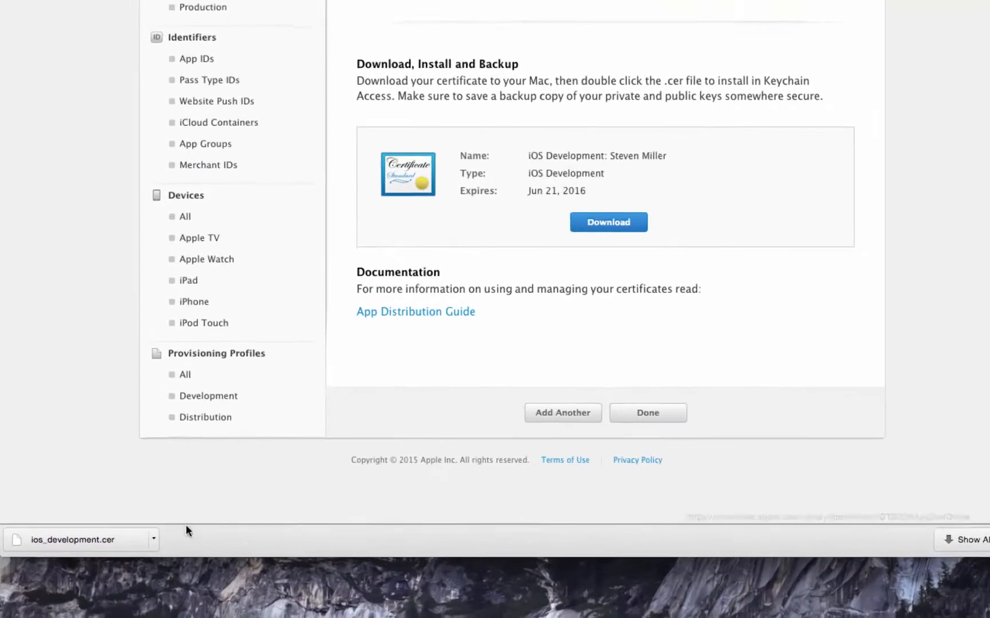
{"action": "left_click", "coordinate": [119, 573]}
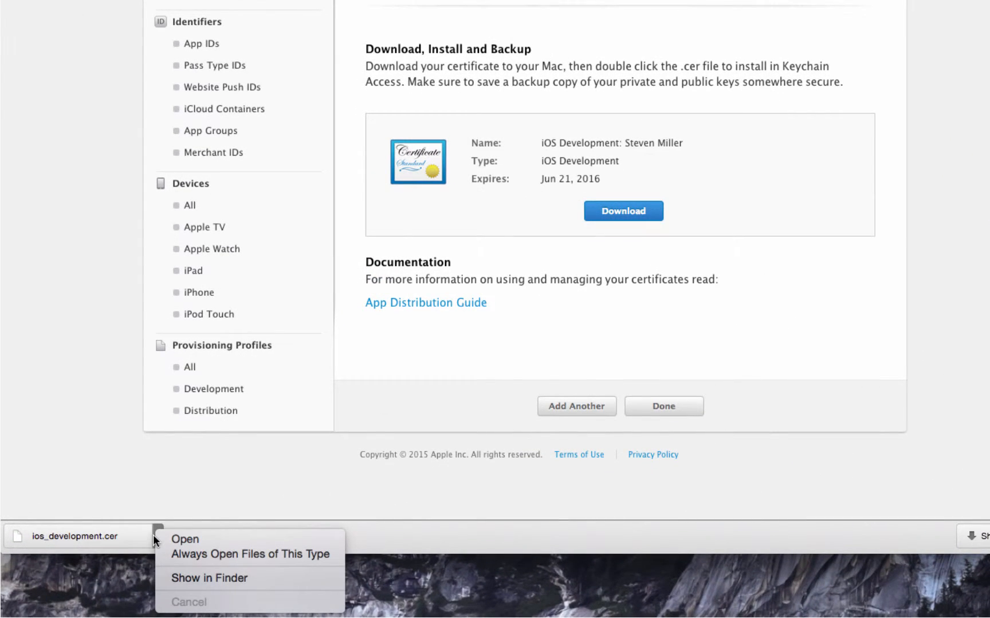
{"action": "left_click", "coordinate": [191, 579]}
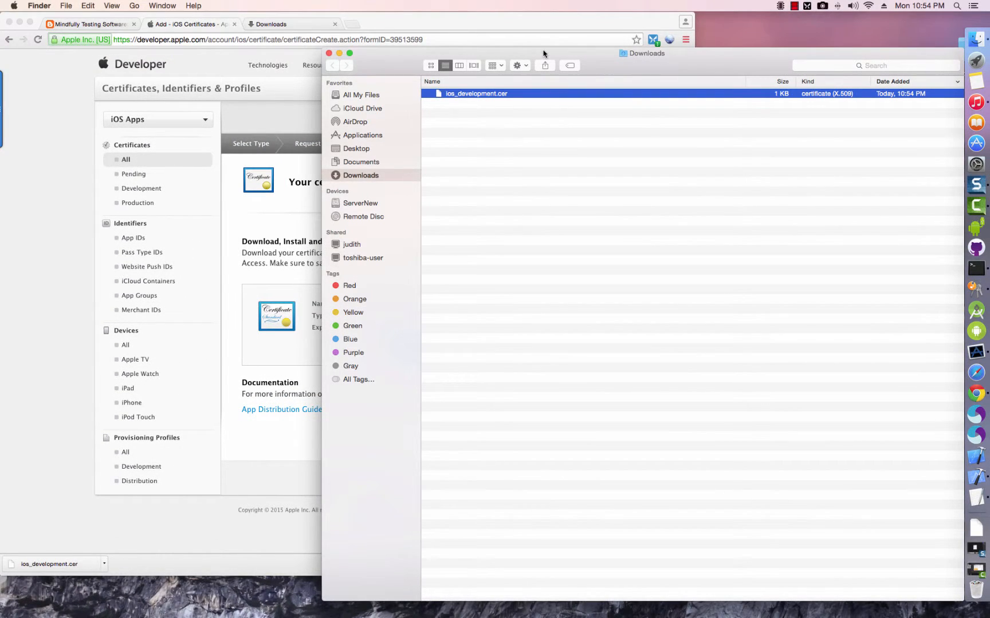
- Move the Downloads window aside and launch Keychain Access from Spotlight
{"action": "left_click_drag", "start_coordinate": [546, 53], "coordinate": [228, 52]}
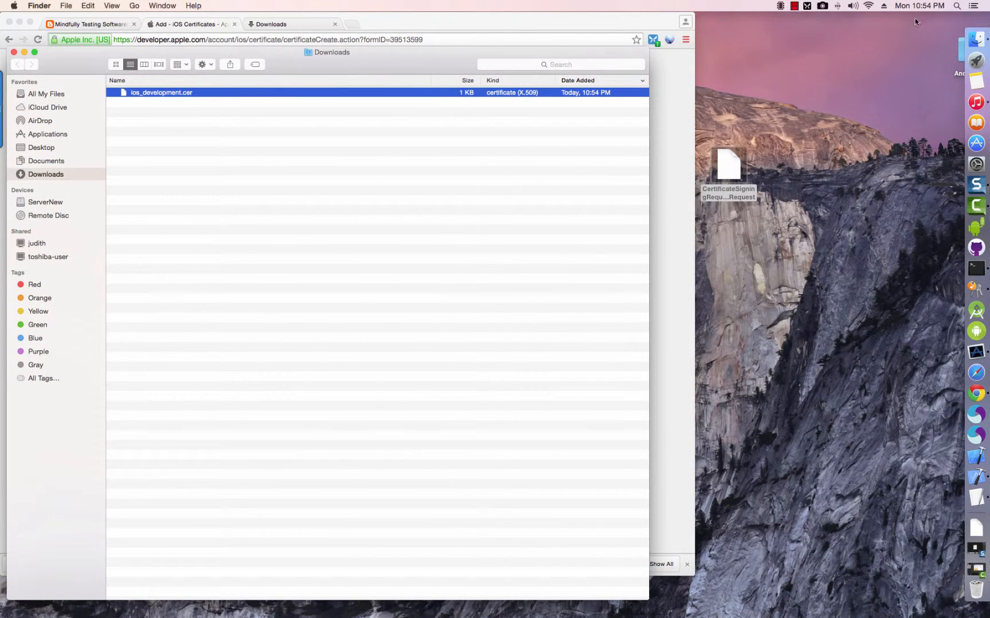
{"action": "left_click", "coordinate": [957, 7]}
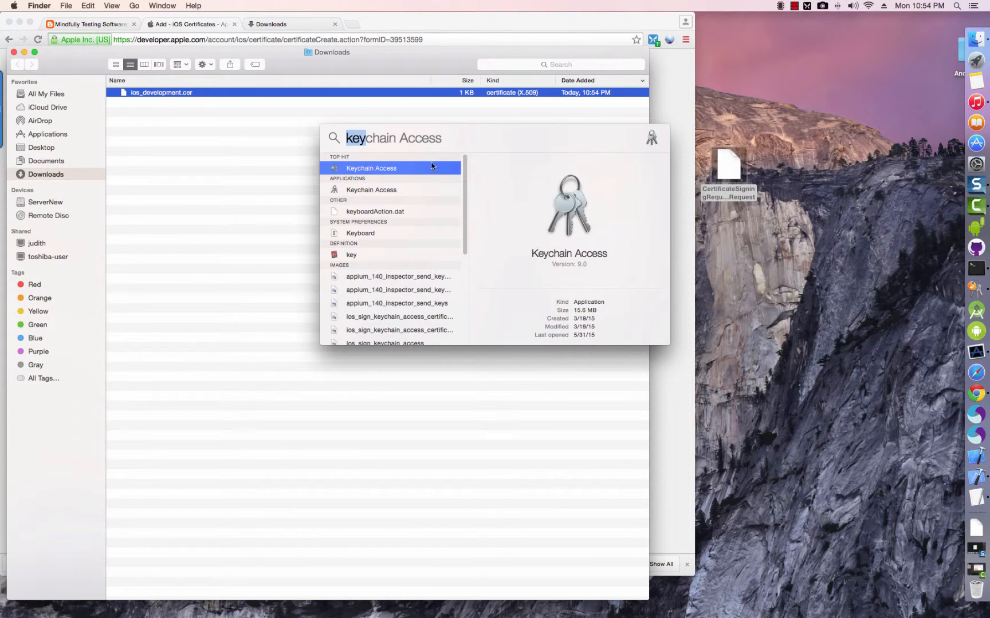
{"action": "double_click", "coordinate": [378, 169]}
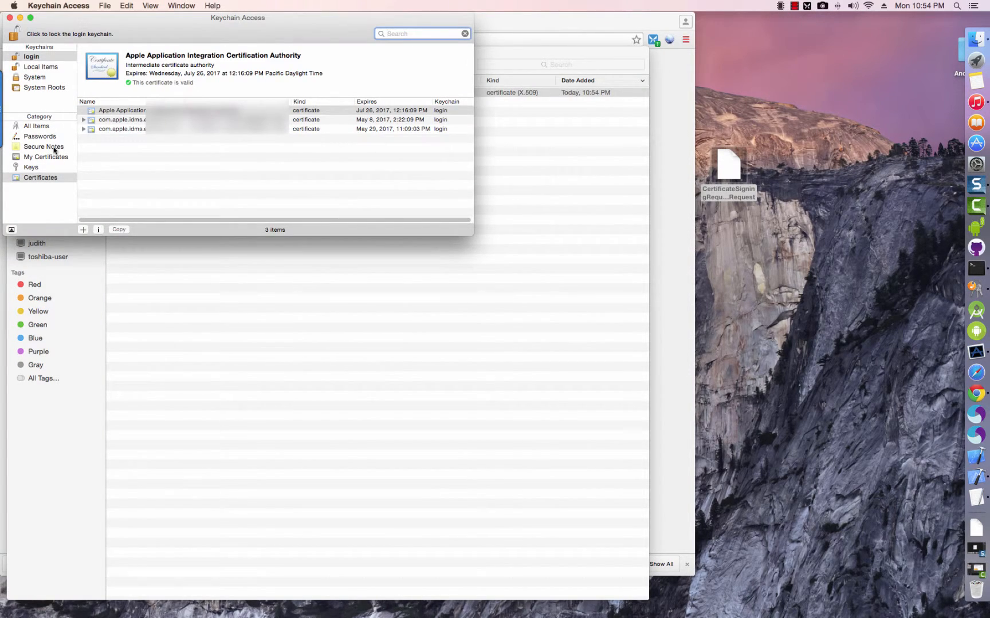
- Browse the login keychain's three certificates and place Keychain Access beside the Downloads window
{"action": "left_click_drag", "start_coordinate": [249, 22], "coordinate": [351, 38]}
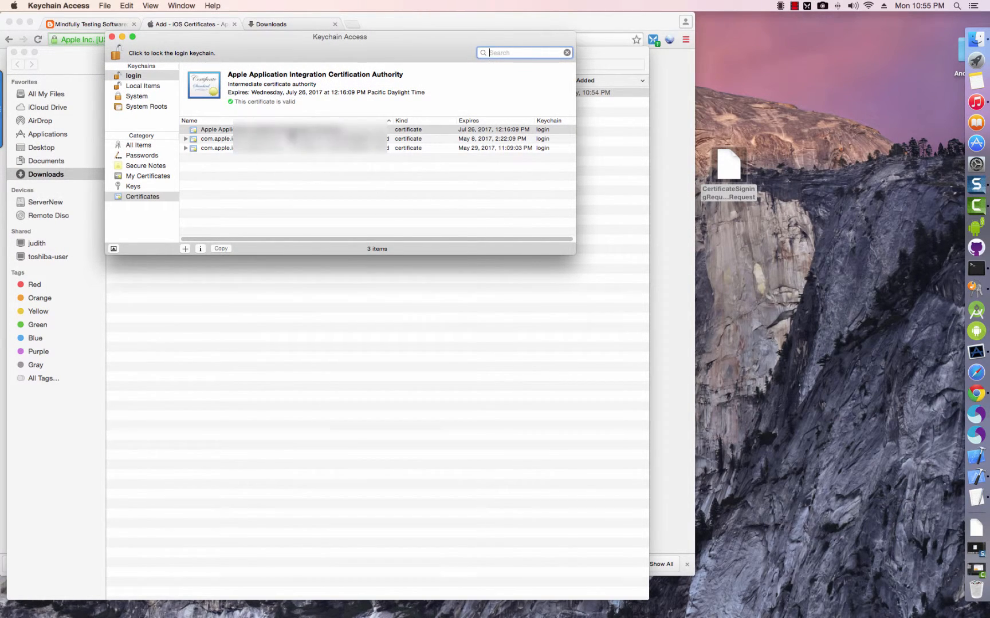
{"action": "left_click", "coordinate": [289, 132]}
{"action": "left_click", "coordinate": [289, 140]}
{"action": "left_click", "coordinate": [290, 148]}
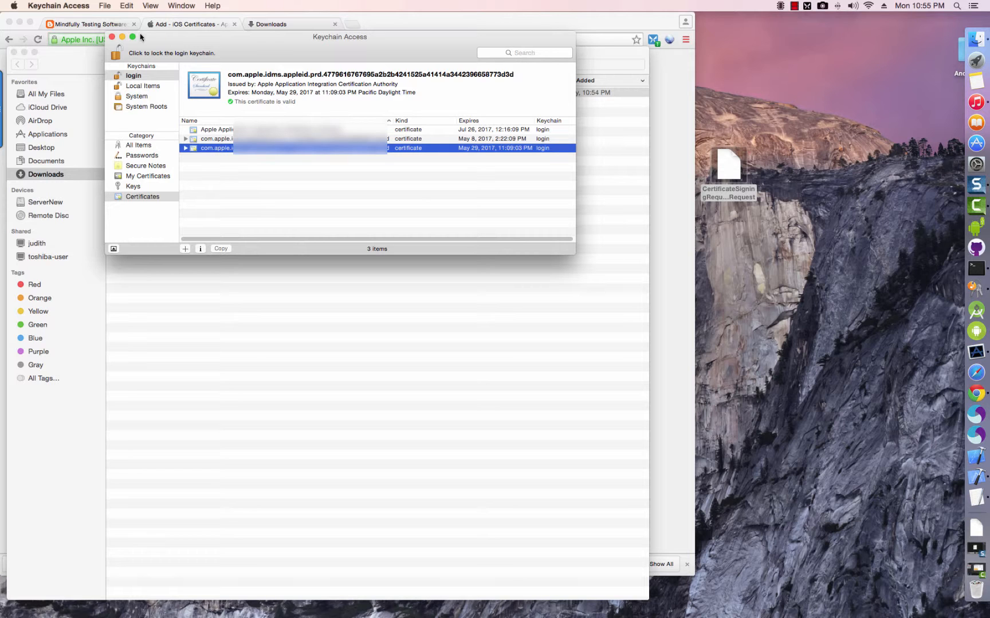
{"action": "left_click_drag", "start_coordinate": [197, 40], "coordinate": [189, 268]}
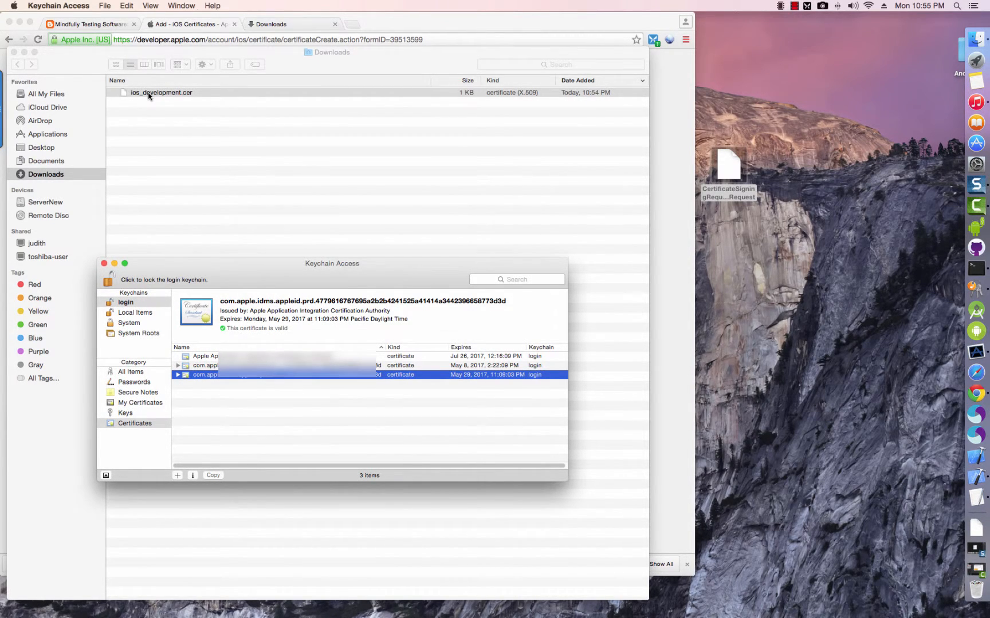
- Open ios_development.cer to install it, then scroll the blog guide to its install screenshots
{"action": "double_click", "coordinate": [149, 93]}
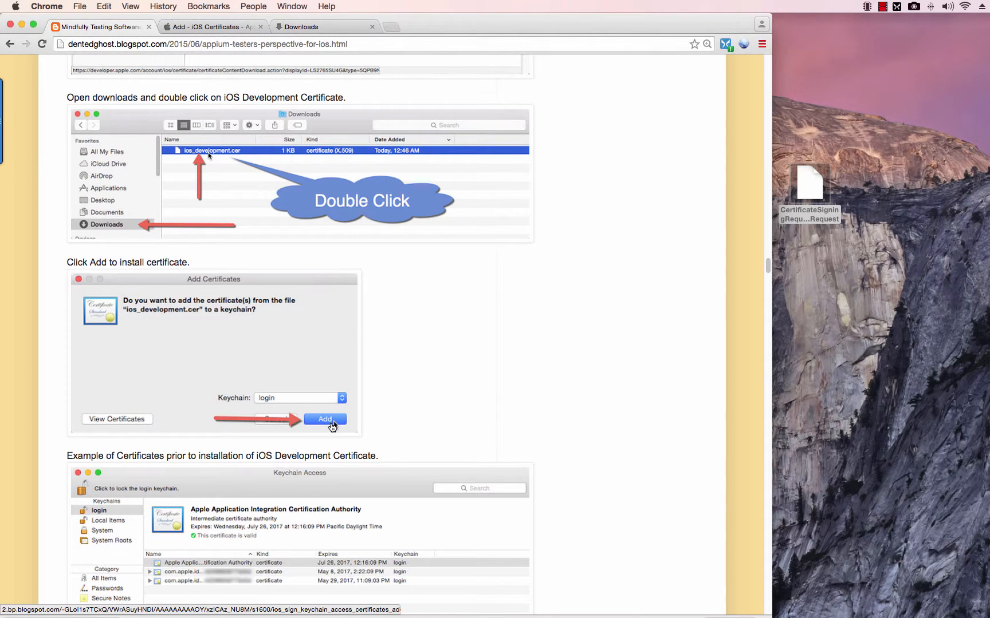
{"action": "scroll", "coordinate": [388, 438], "scroll_direction": "down", "scroll_amount": 2}
{"action": "scroll", "coordinate": [388, 438], "scroll_direction": "down", "scroll_amount": 15}
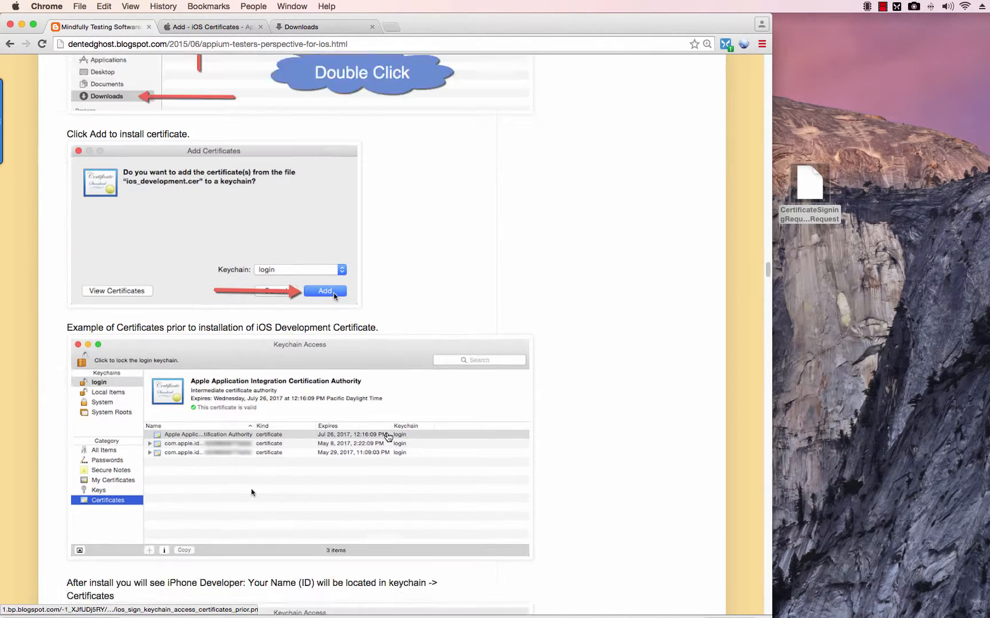